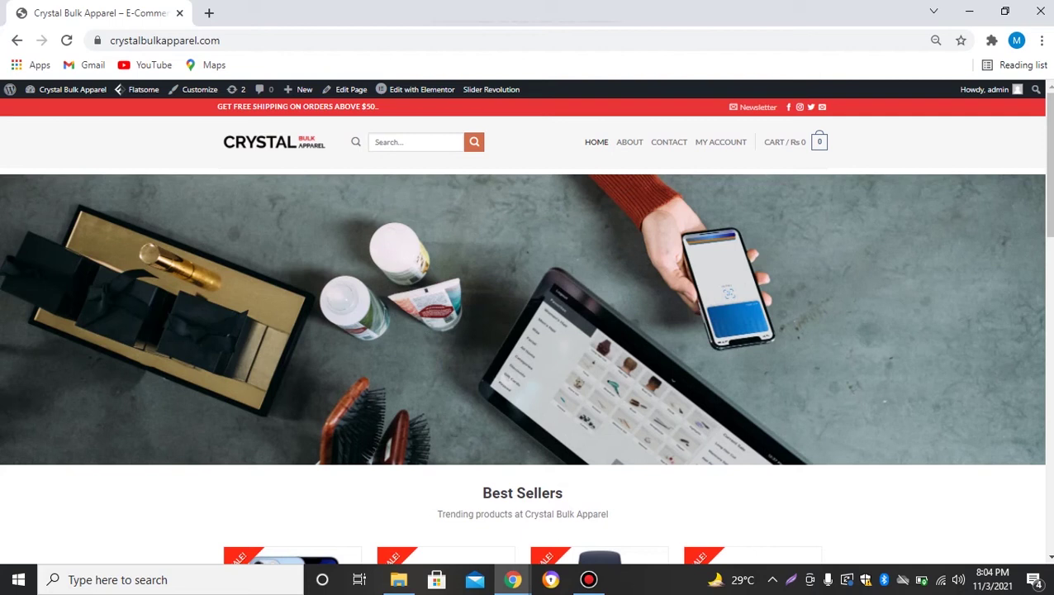
Open the site's WordPress dashboard and go to the page for adding new plugins.
mouse_move(66, 89)
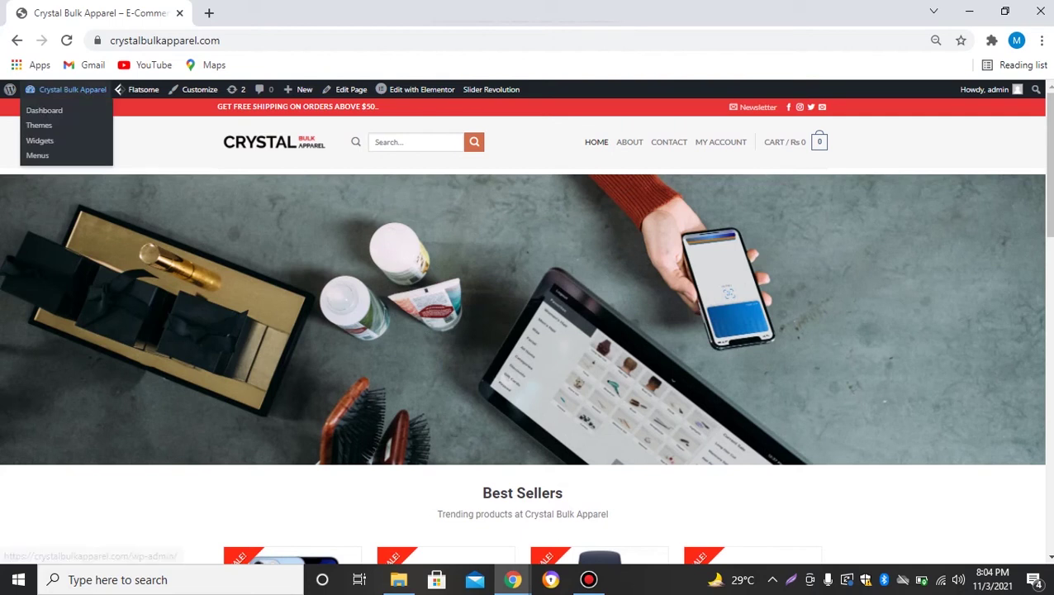
click(44, 110)
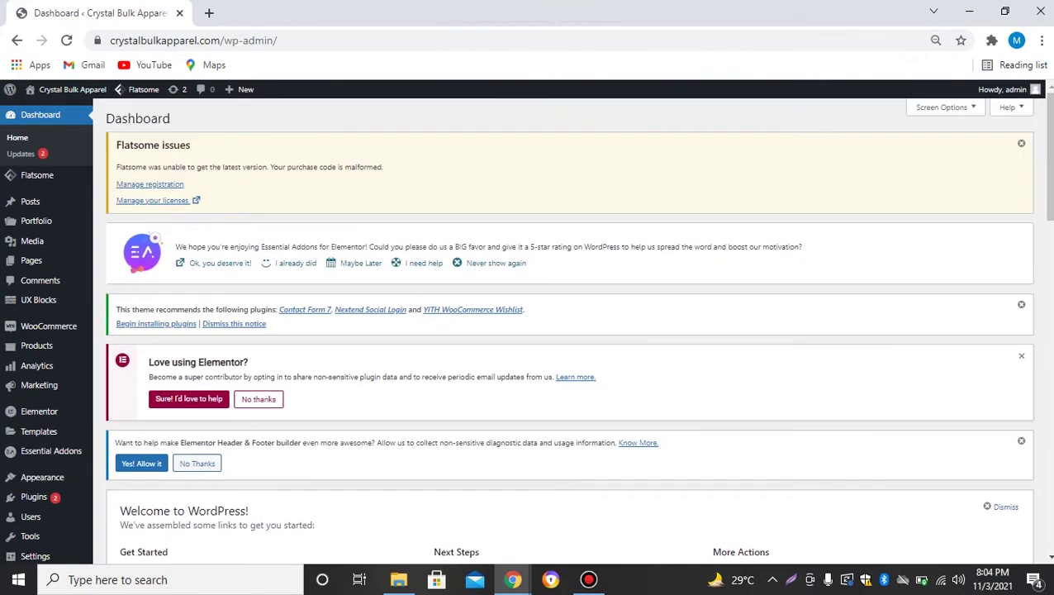
scroll(37, 432, down, 3)
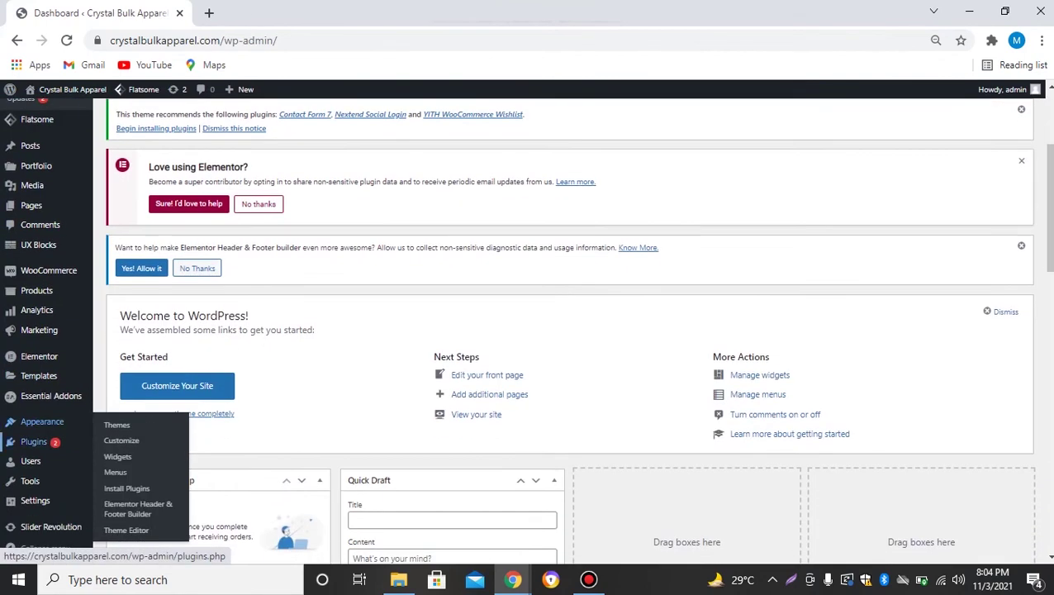
mouse_move(33, 442)
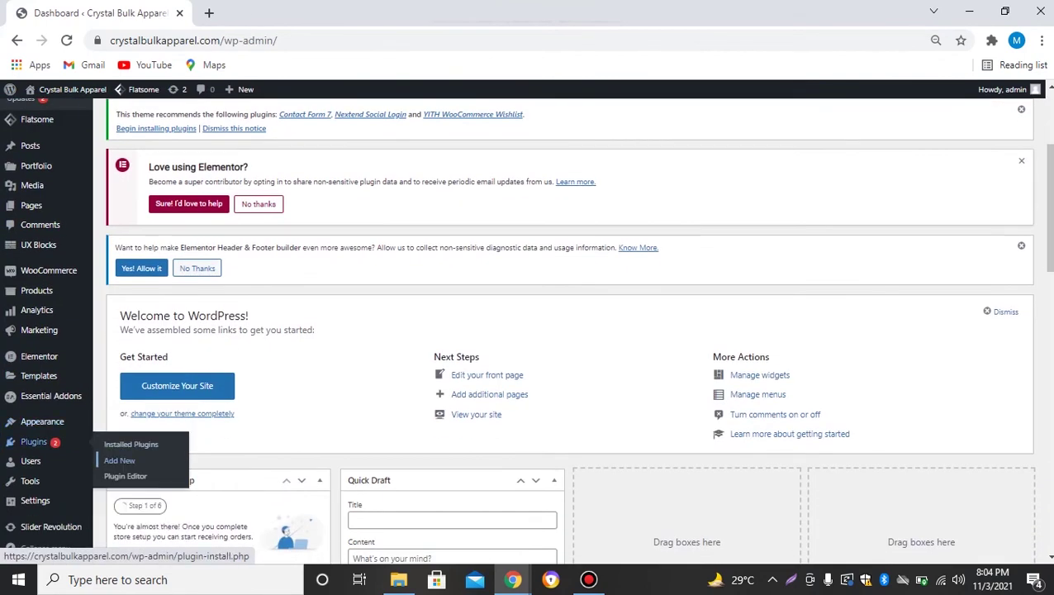
click(119, 460)
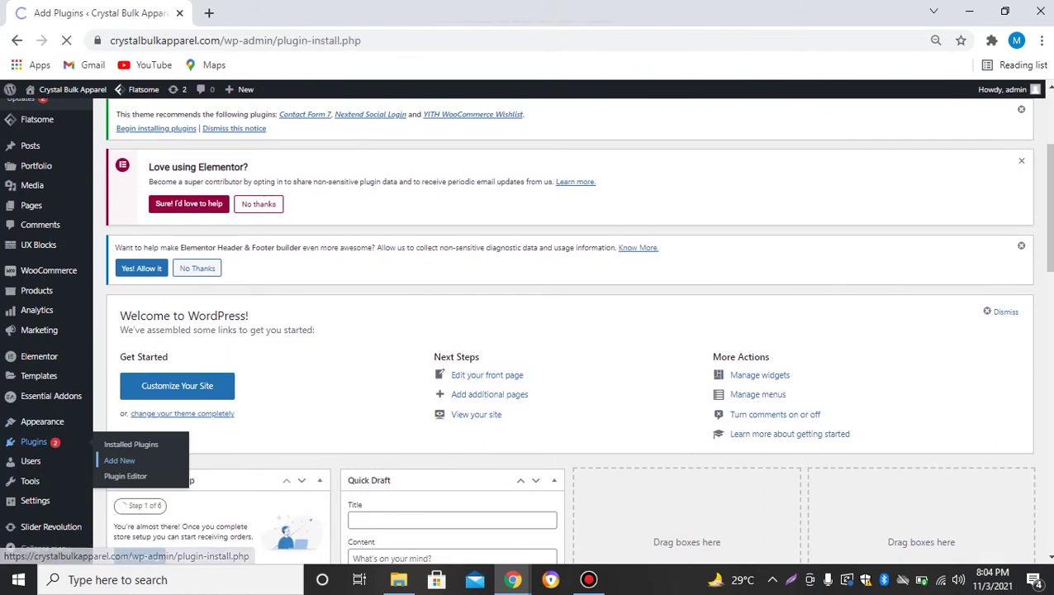
Search the plugin directory for "seedprod".
scroll(526, 327, down, 1)
scroll(529, 331, down, 4)
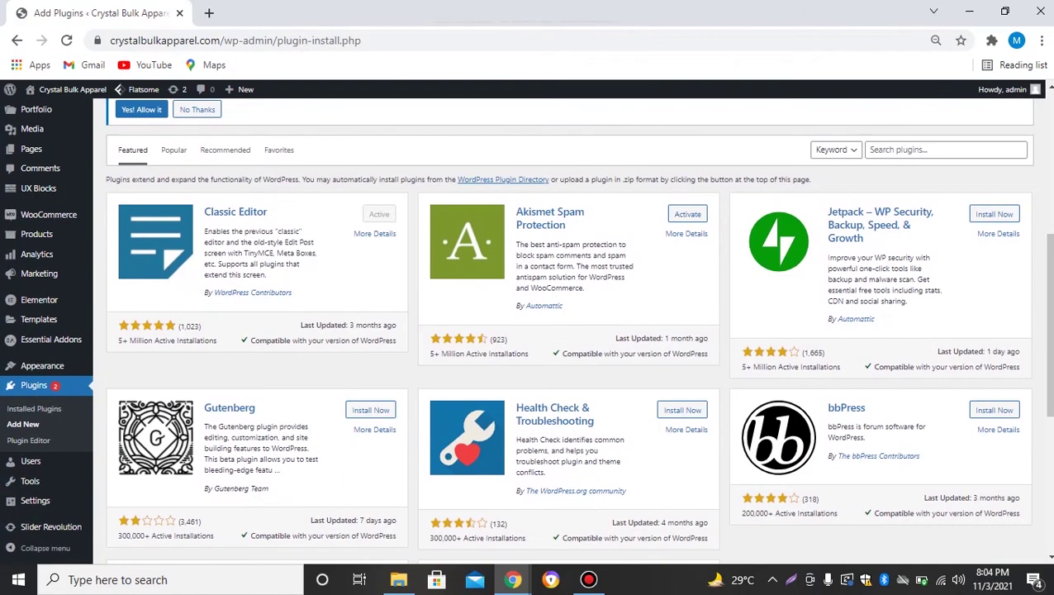
click(945, 150)
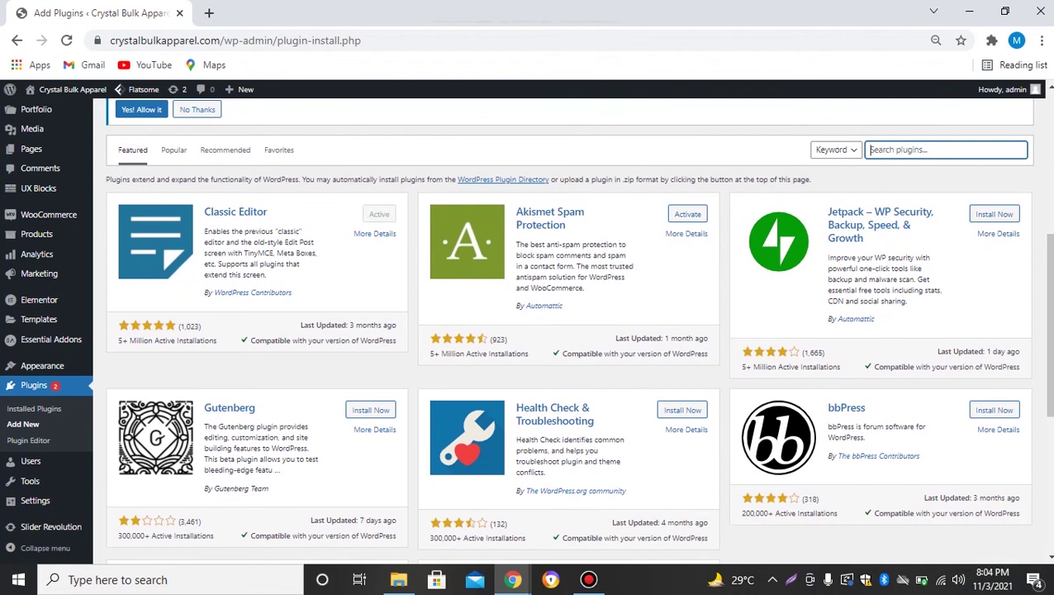
text(seedprod)
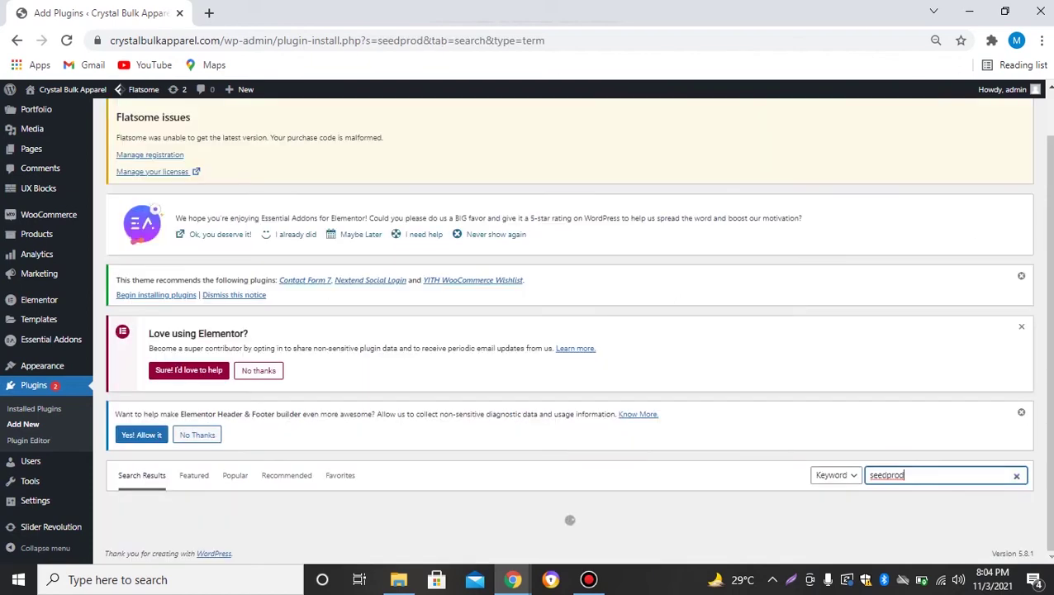
Install and activate the plugin "Coming Soon Page, Maintenance Mode & Landing Pages by SeedProd".
scroll(569, 330, down, 5)
scroll(568, 330, up, 1)
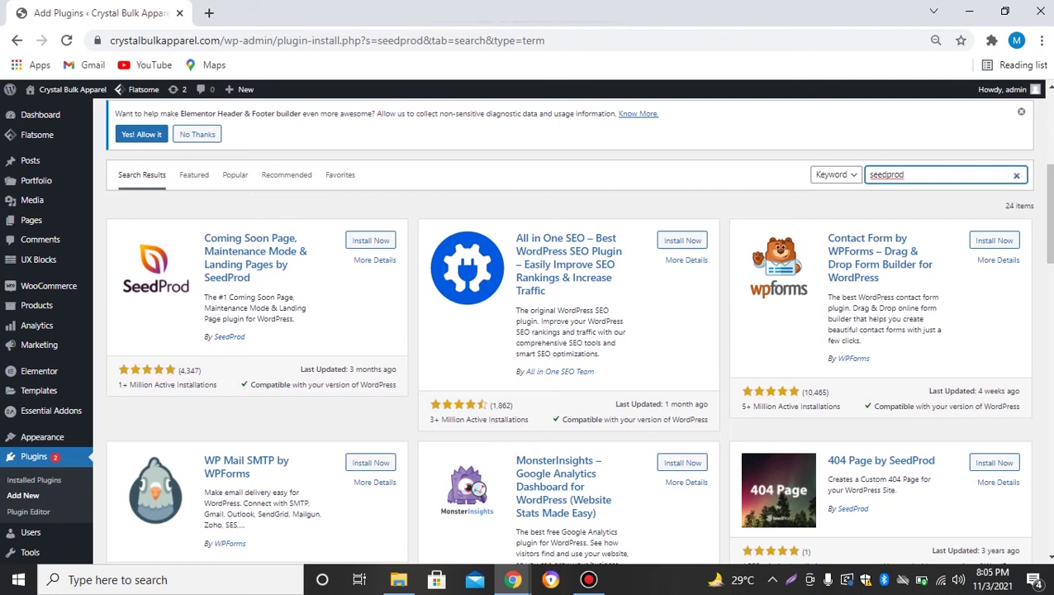
click(370, 241)
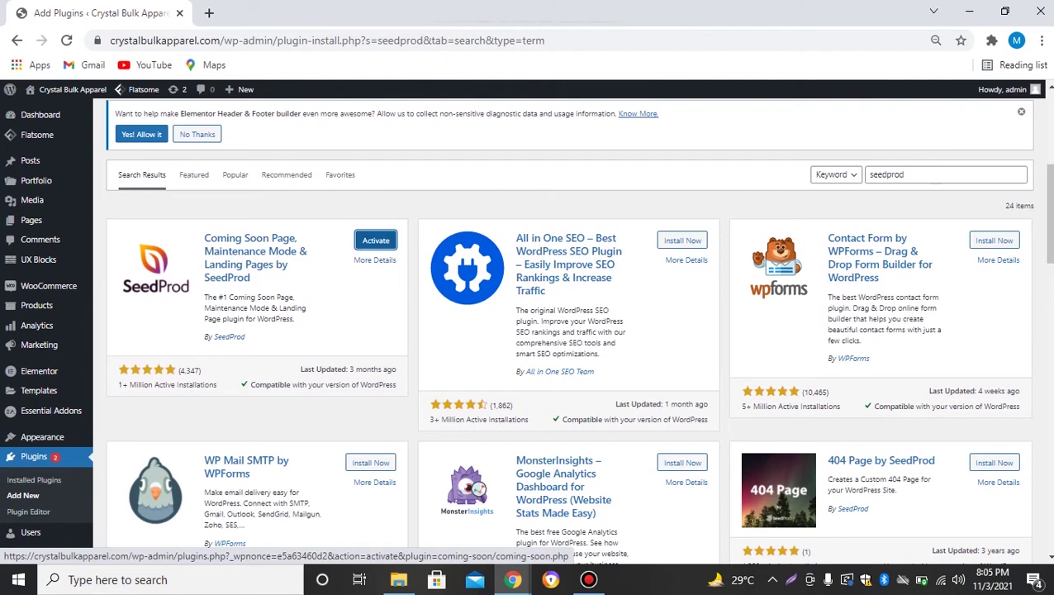
click(376, 240)
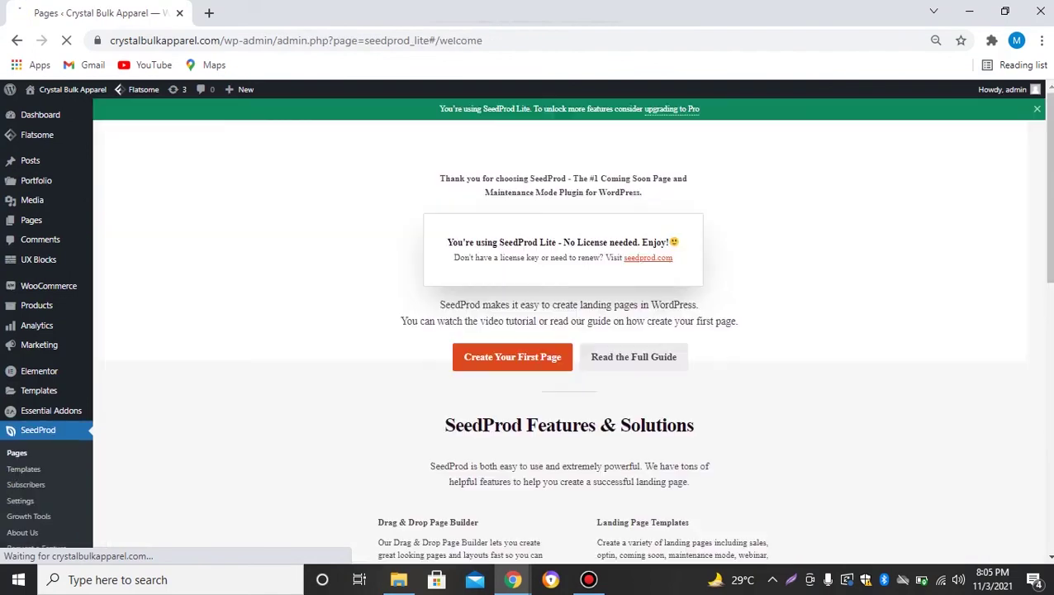
Look over the SeedProd welcome page and open SeedProd's pages overview.
scroll(572, 328, down, 3)
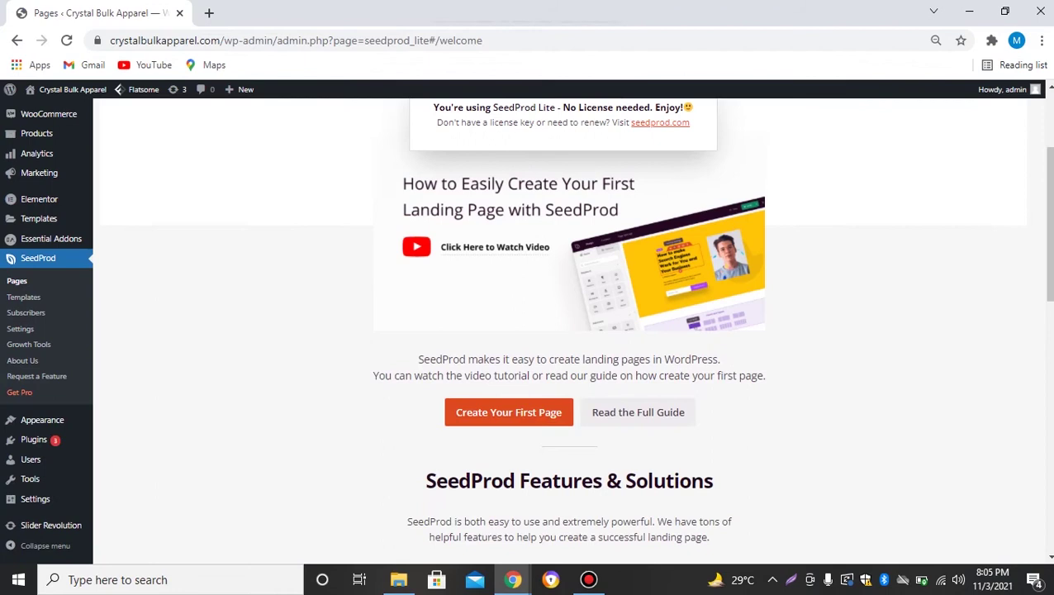
scroll(571, 328, up, 3)
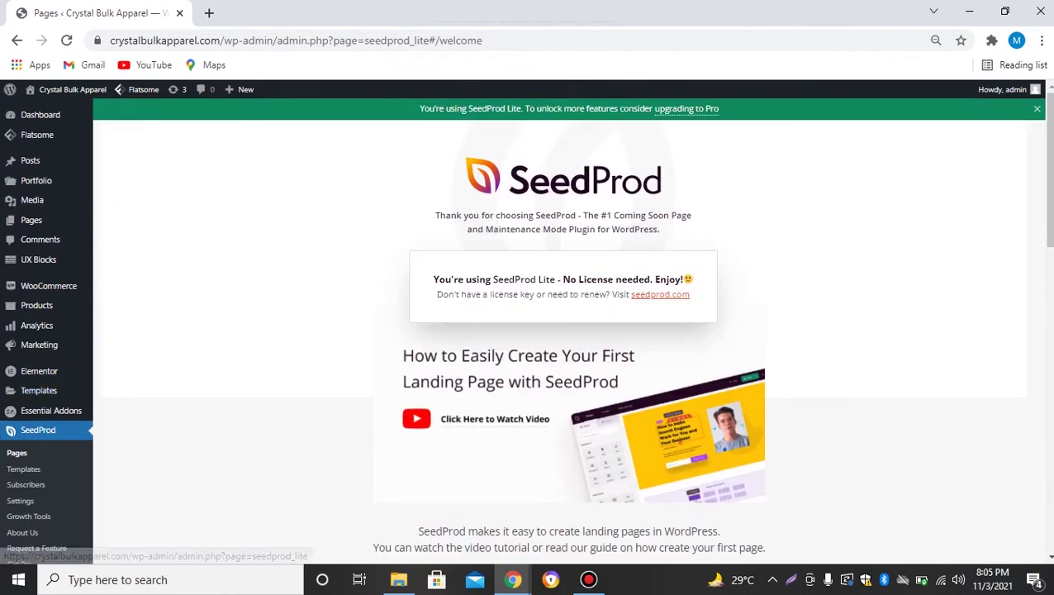
click(38, 429)
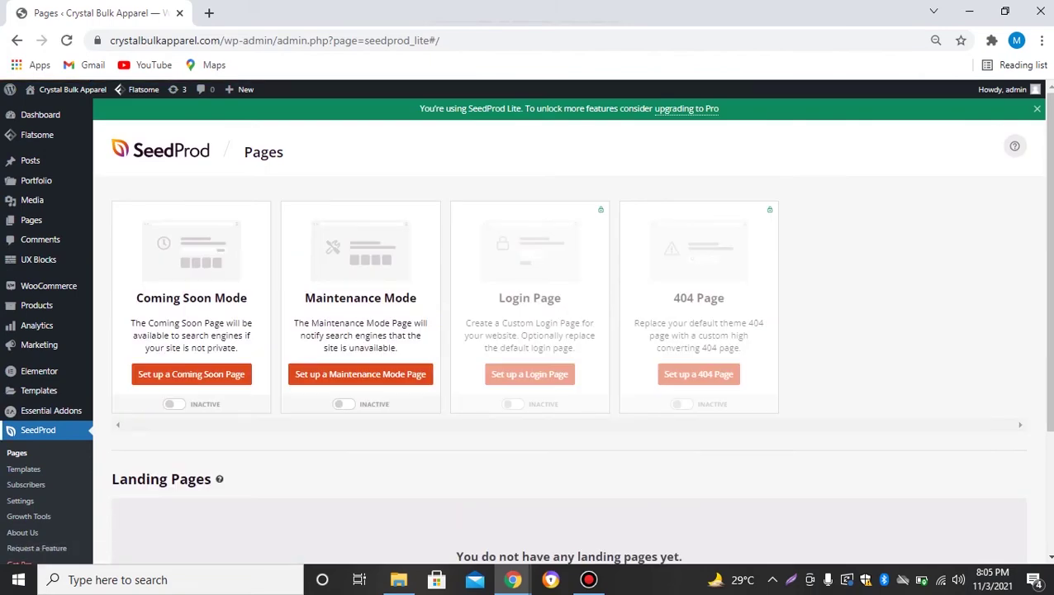
Start setting up a Maintenance Mode page from the SeedProd pages overview.
scroll(49, 365, down, 1)
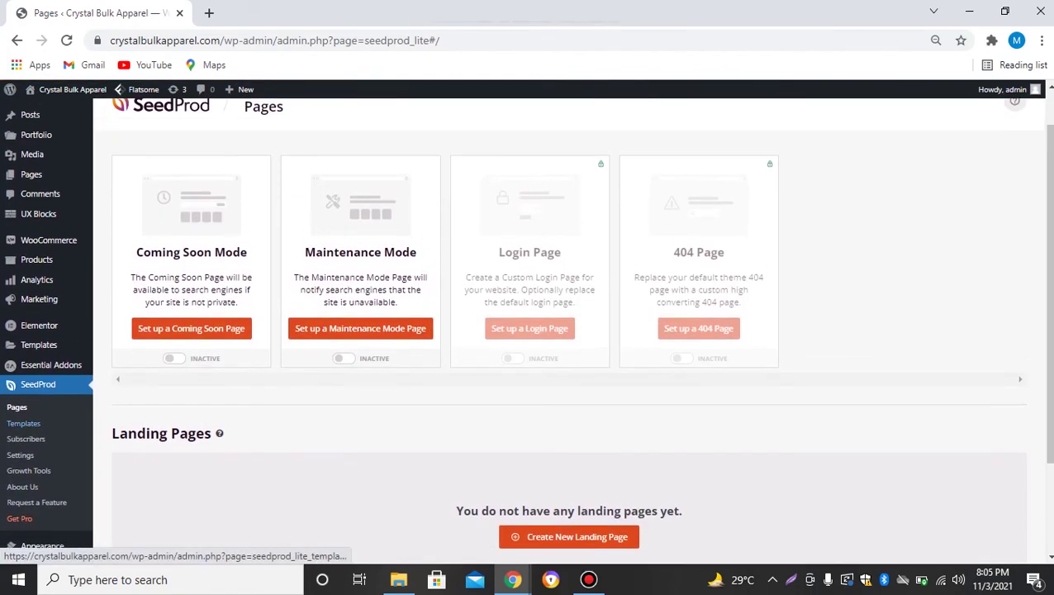
scroll(50, 364, up, 1)
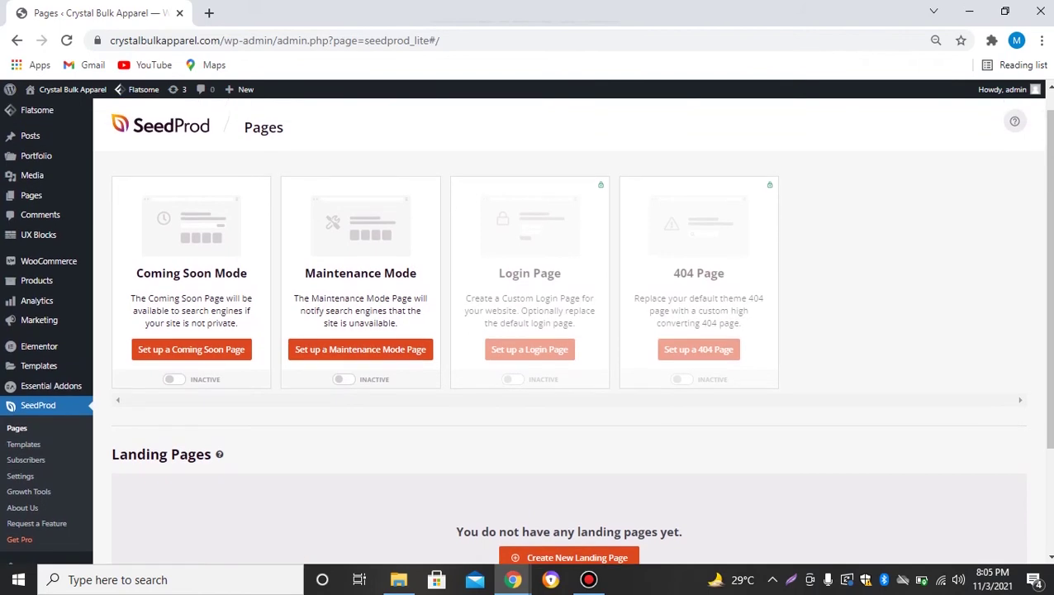
scroll(197, 331, up, 1)
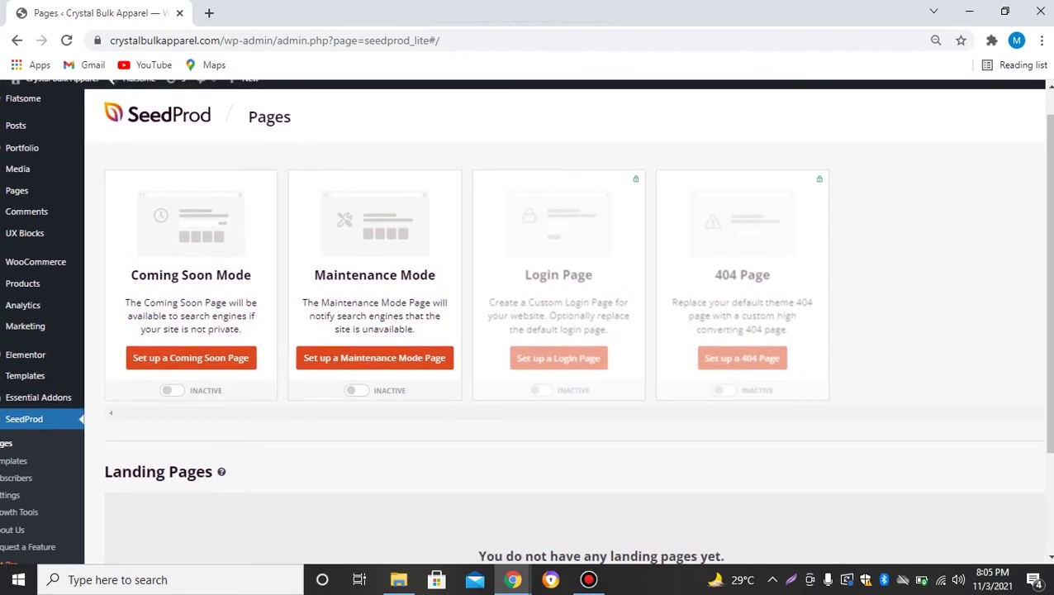
scroll(197, 330, down, 1)
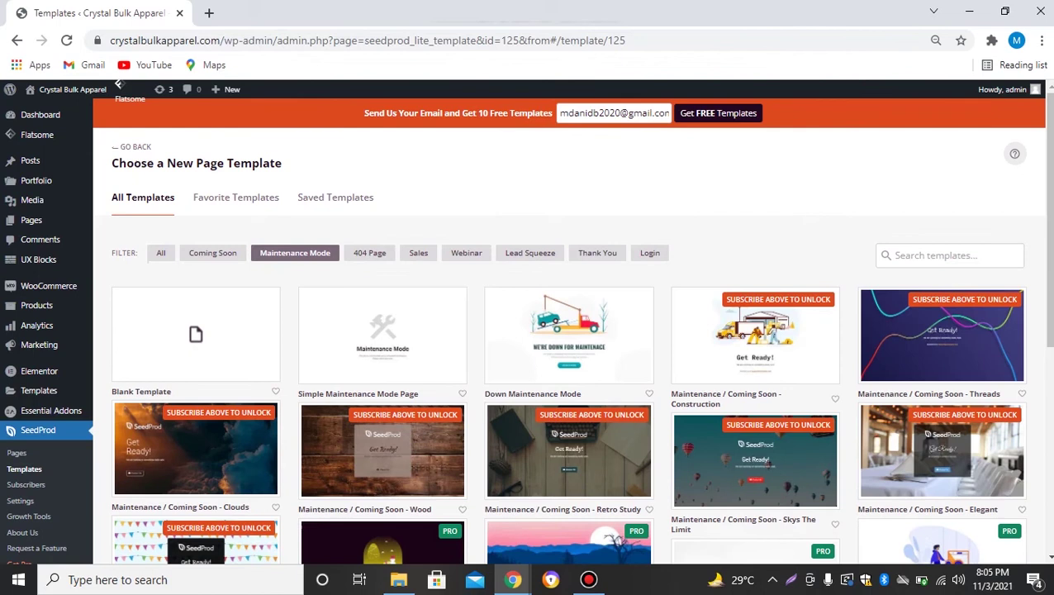
Unlock the free subscriber templates by submitting the e-mail address on the template selection page.
scroll(578, 372, down, 1)
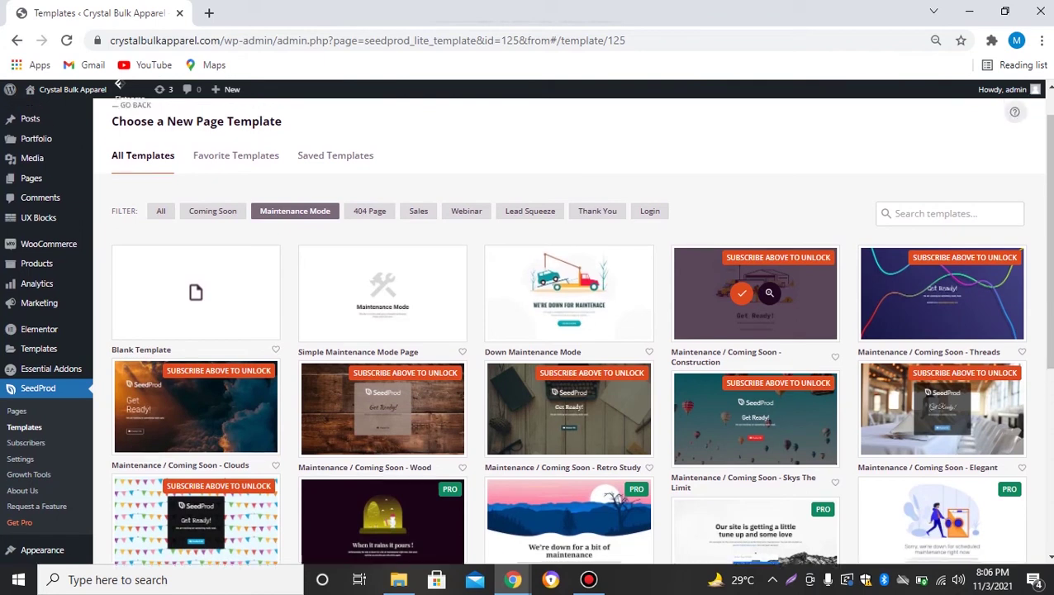
scroll(529, 330, up, 1)
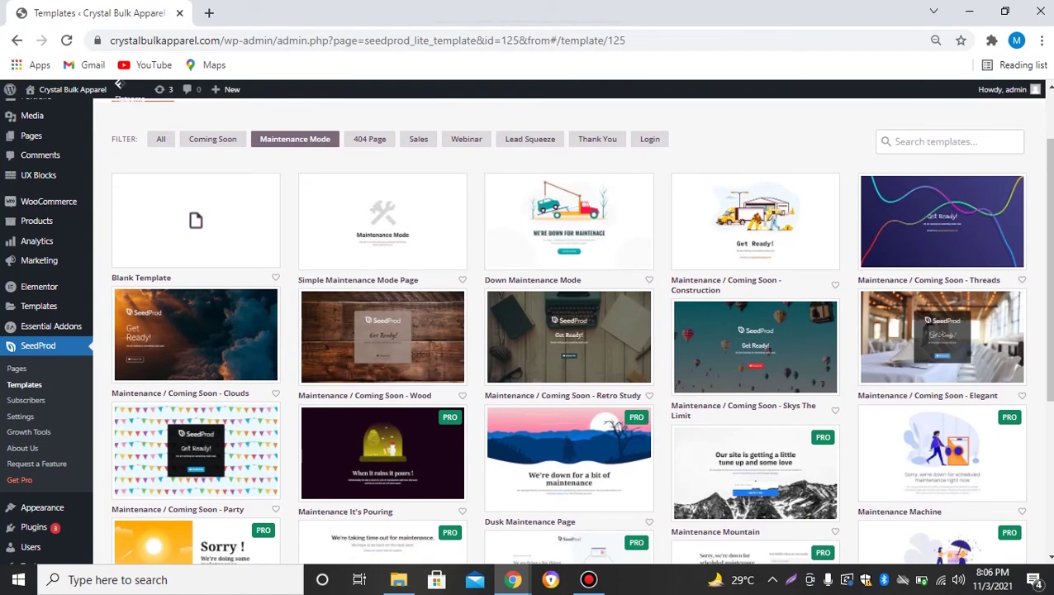
scroll(118, 85, up, 1)
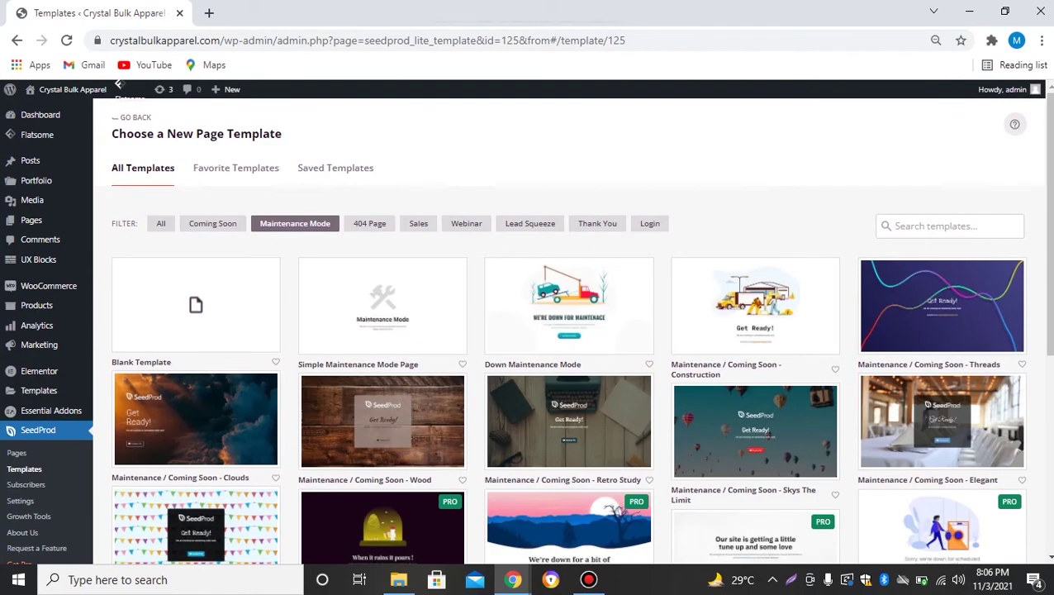
Choose the Simple Maintenance Mode Page template for the new page.
scroll(118, 85, down, 1)
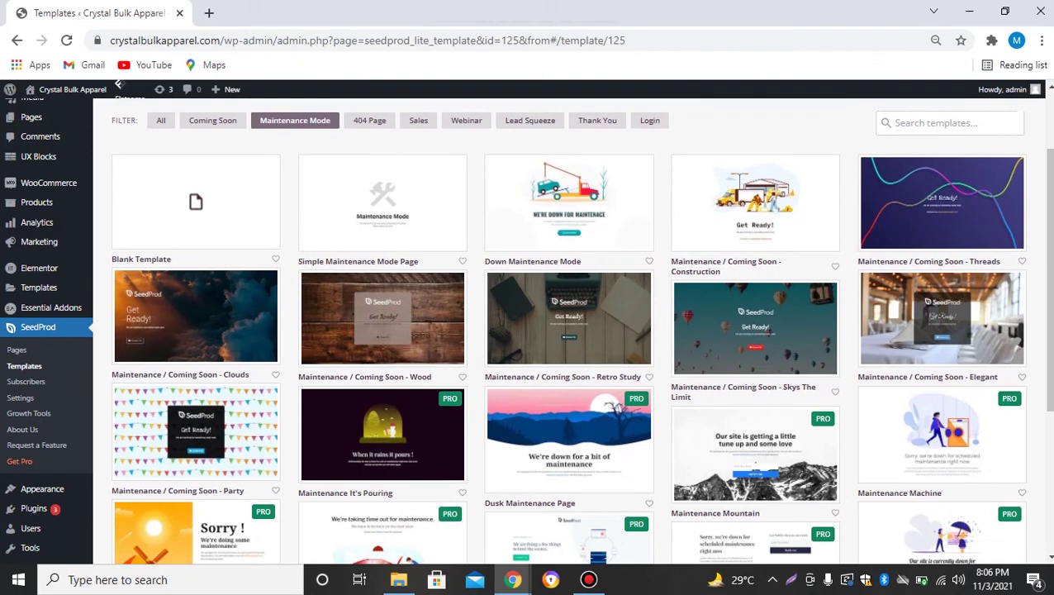
mouse_move(383, 202)
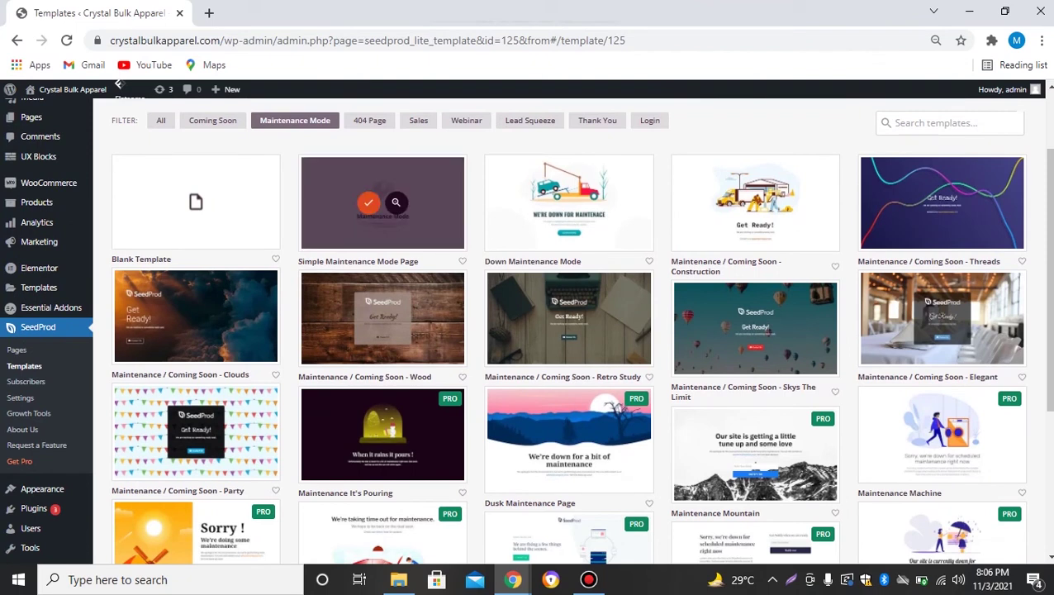
click(368, 202)
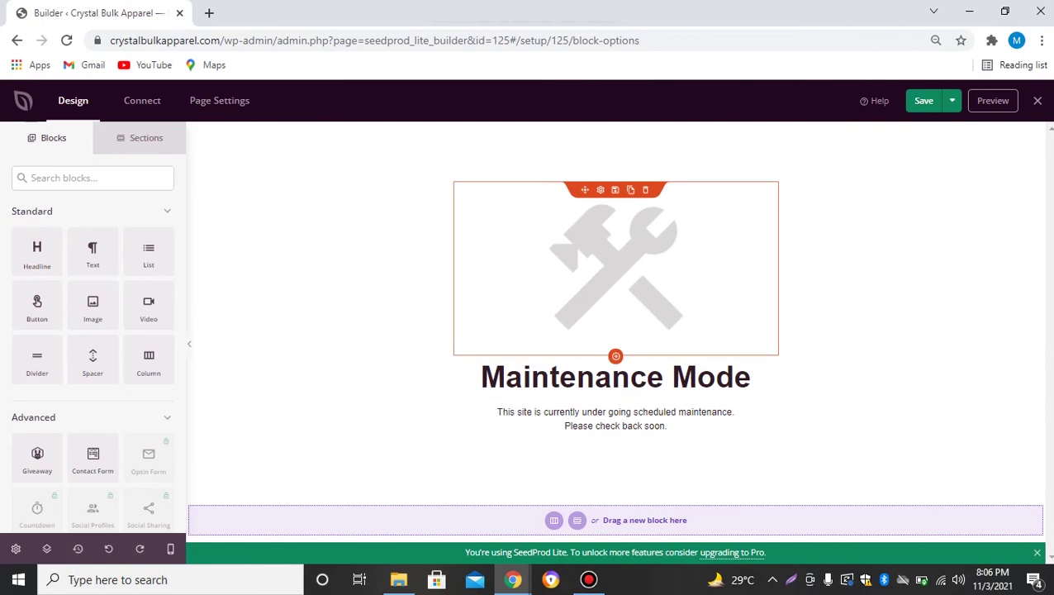
Try out "Coming Soon" as the maintenance page's headline text and undo the edit.
click(615, 268)
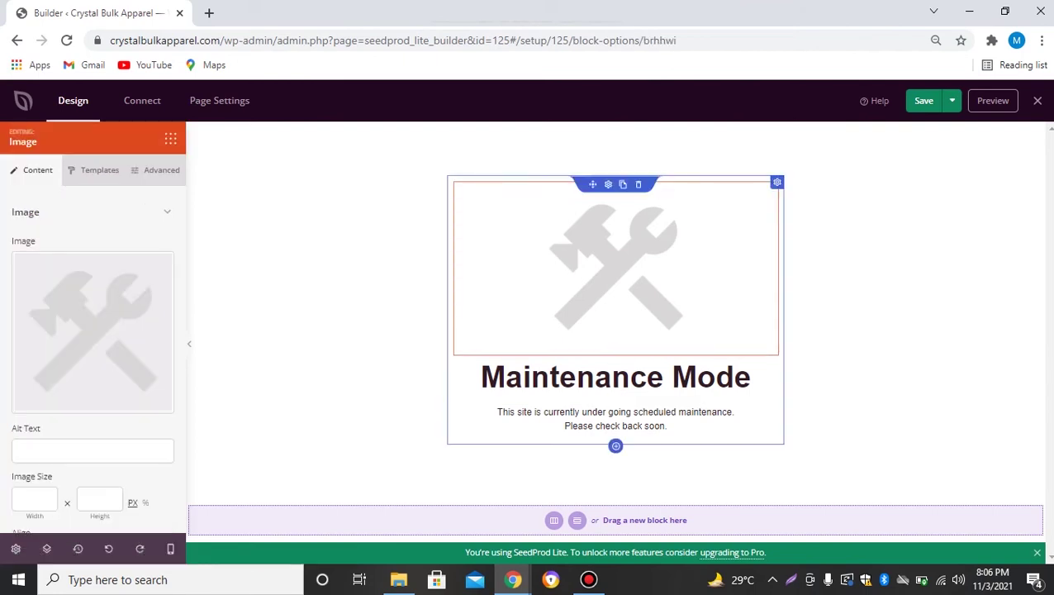
click(616, 377)
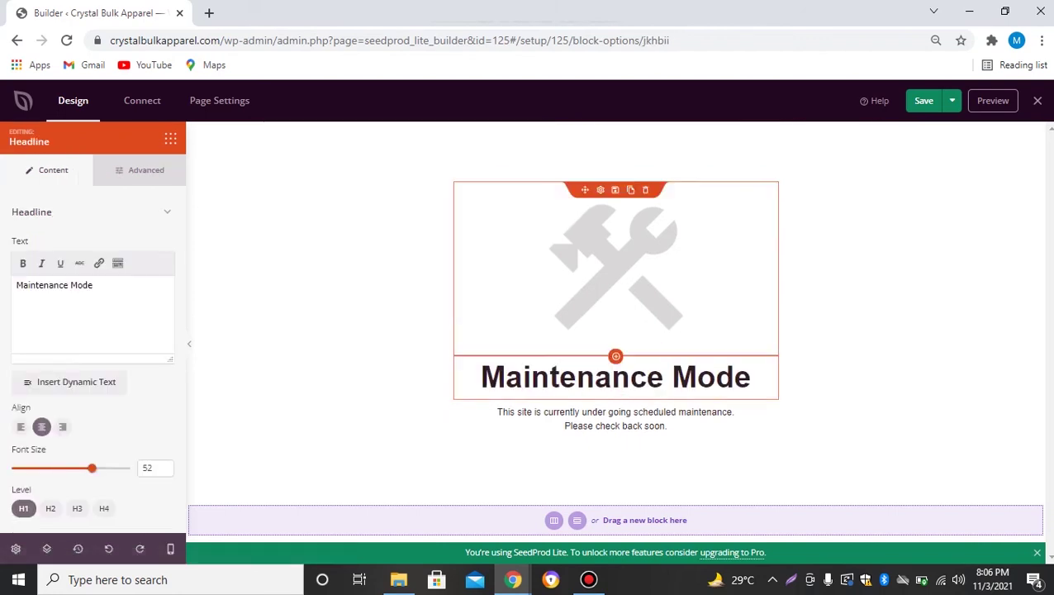
click(94, 285)
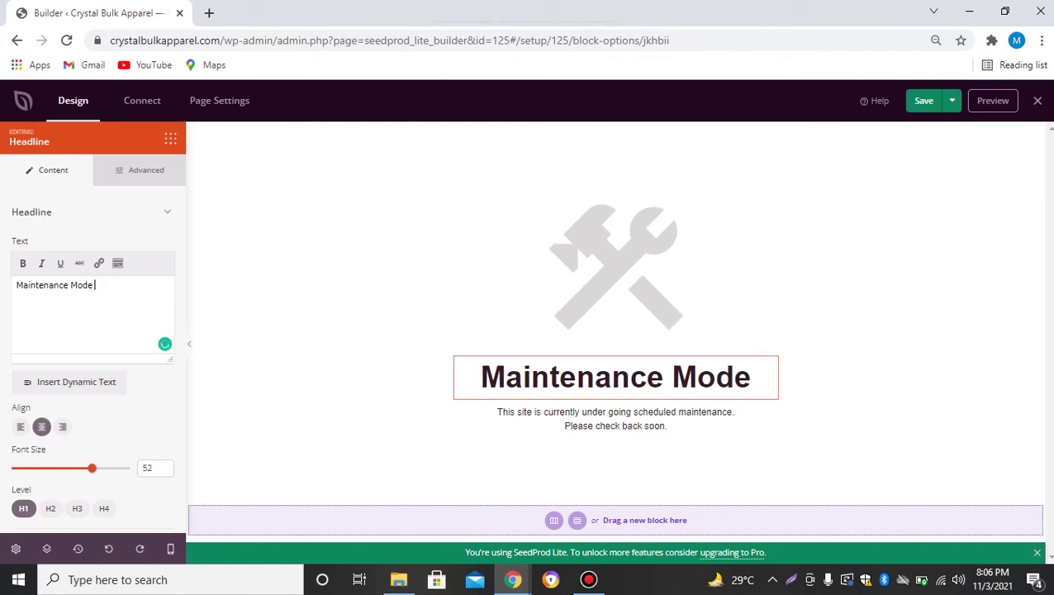
key(BackSpace)
key(BackSpace)
key(BackSpace)
key(BackSpace)
key(BackSpace)
key(BackSpace)
key(BackSpace)
key(BackSpace)
key(BackSpace)
key(BackSpace)
key(BackSpace)
key(BackSpace)
key(BackSpace)
key(BackSpace)
key(BackSpace)
key(BackSpace)
key(BackSpace)
text(Coming )
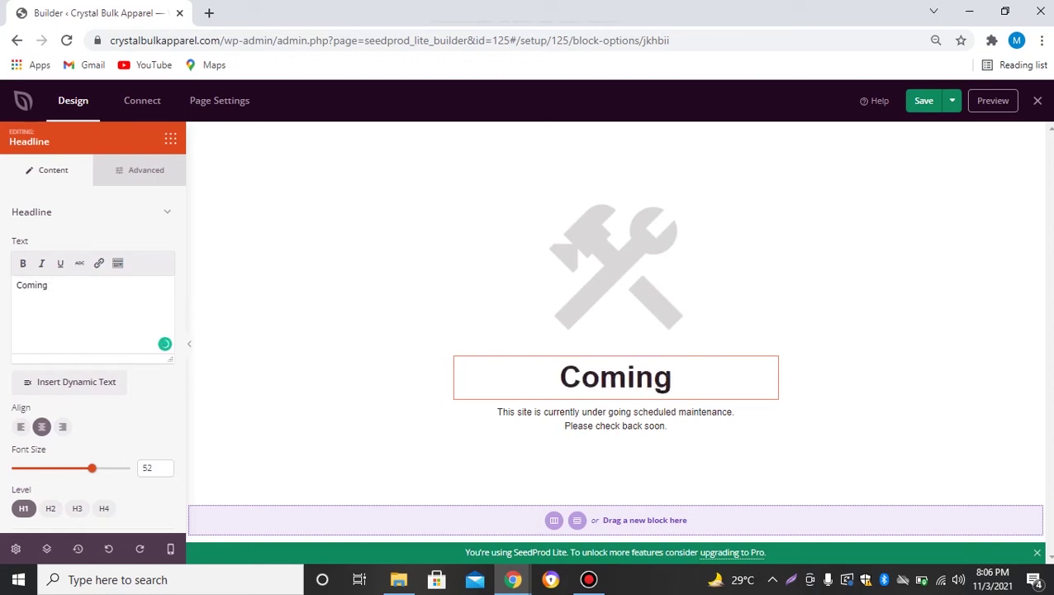
text(Soon)
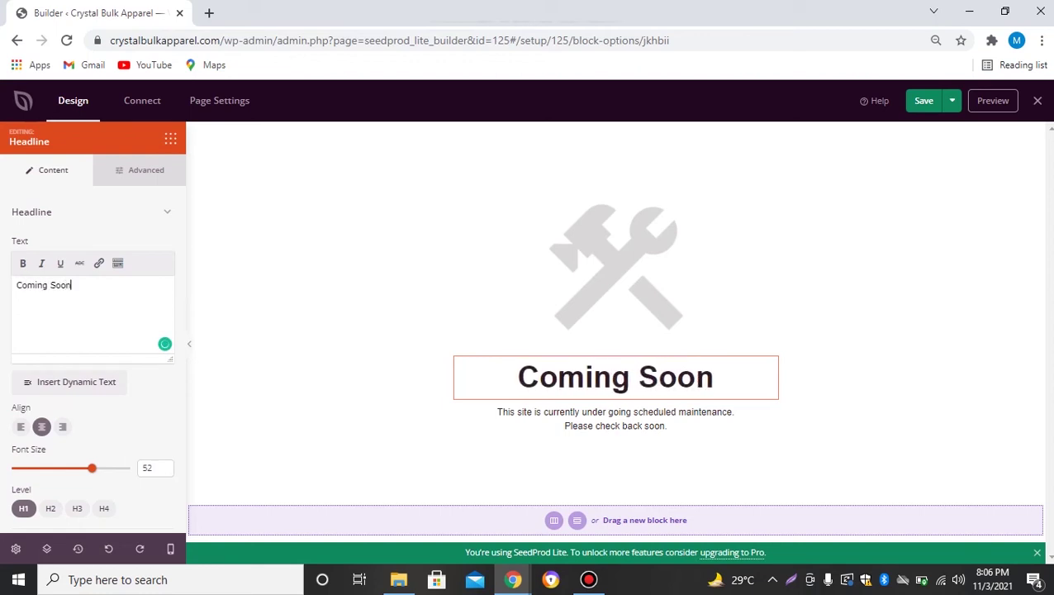
key(ctrl+z)
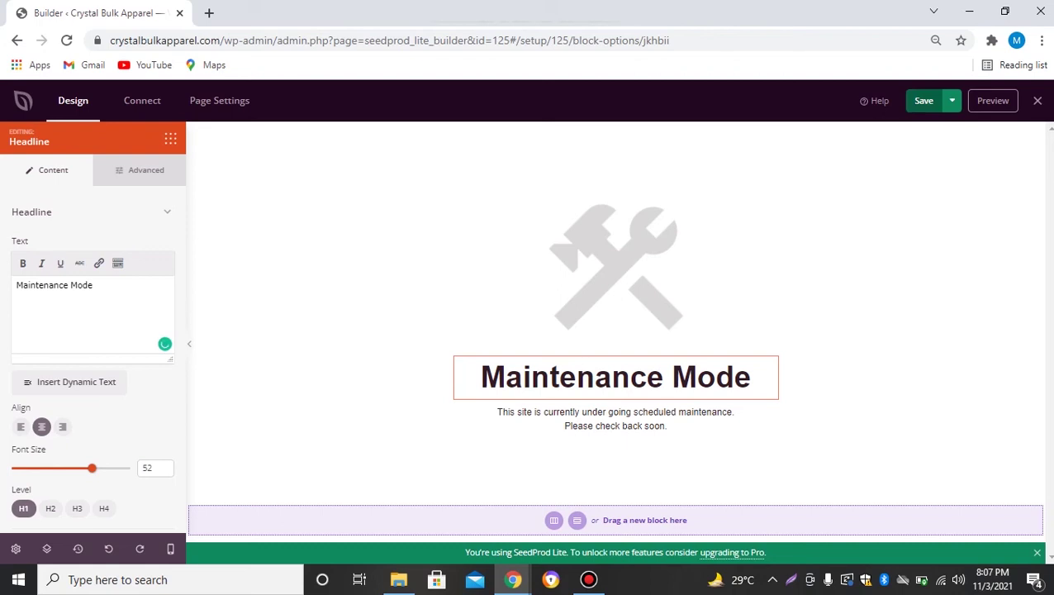
Save the maintenance page and activate Maintenance Mode in the SeedProd pages overview.
click(923, 100)
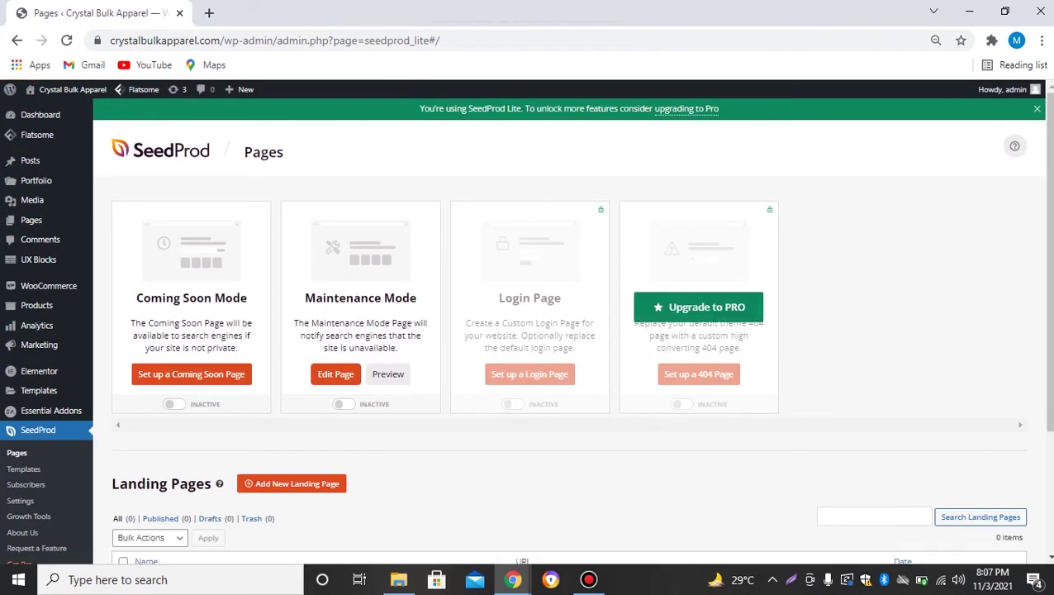
scroll(529, 305, down, 2)
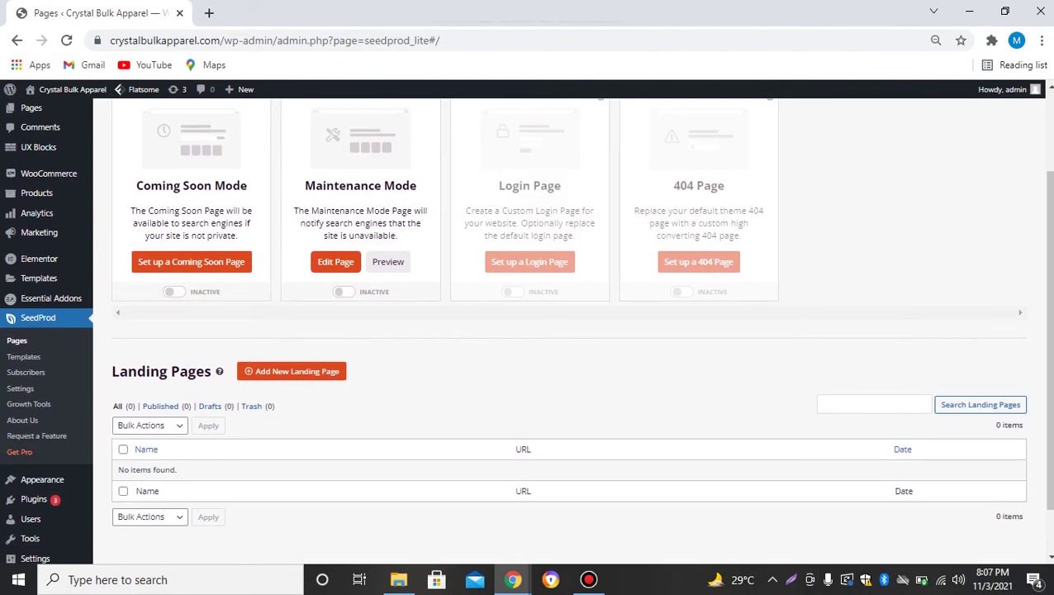
click(344, 292)
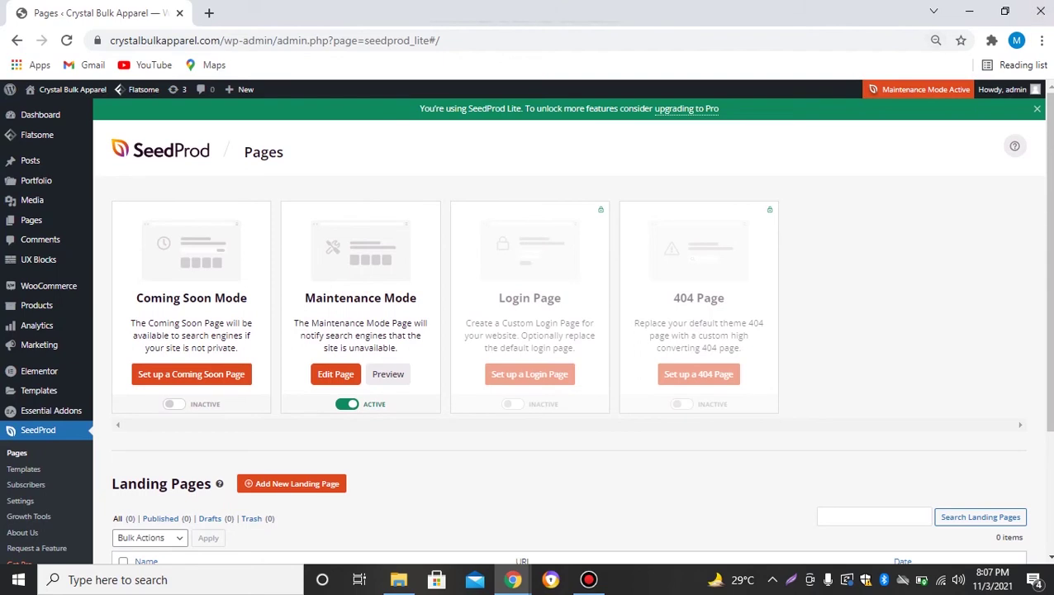
Check crystalbulkapparel.com as a visitor in a new Incognito window and return to the SeedProd pages overview.
click(1042, 40)
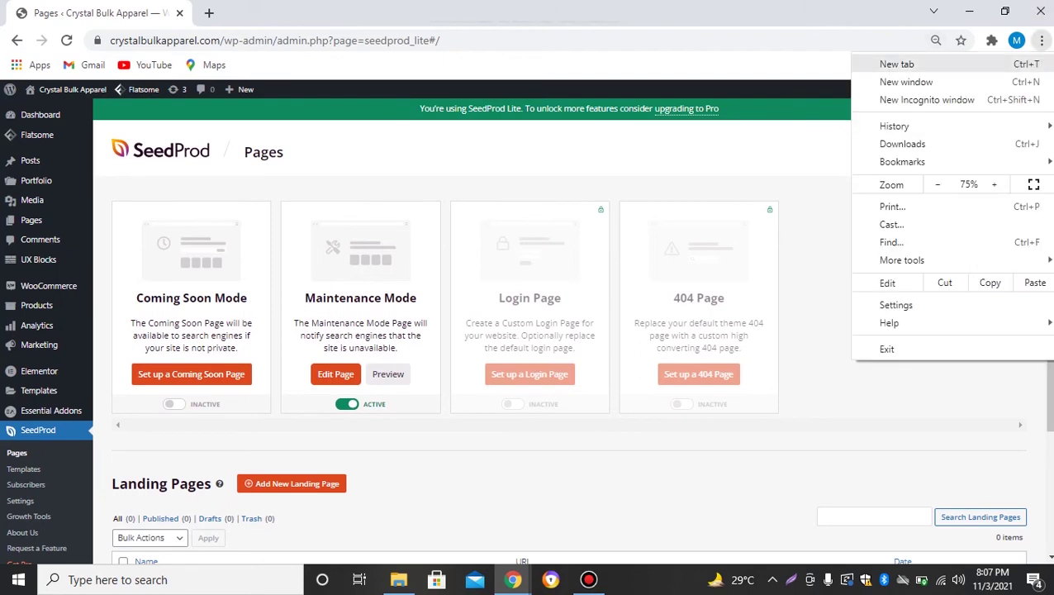
click(925, 100)
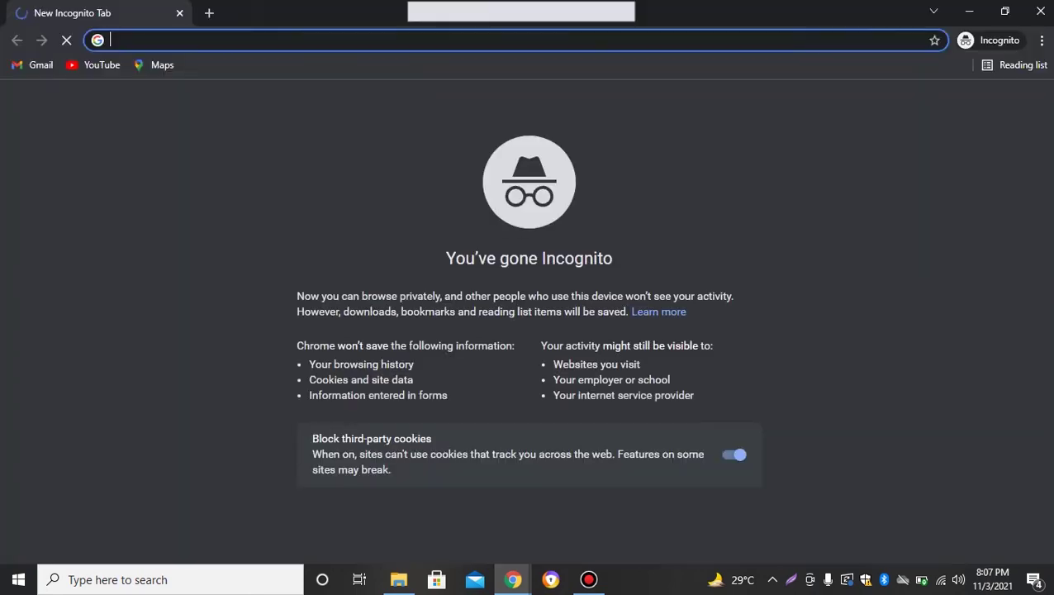
text(crystalbulkapparel.com)
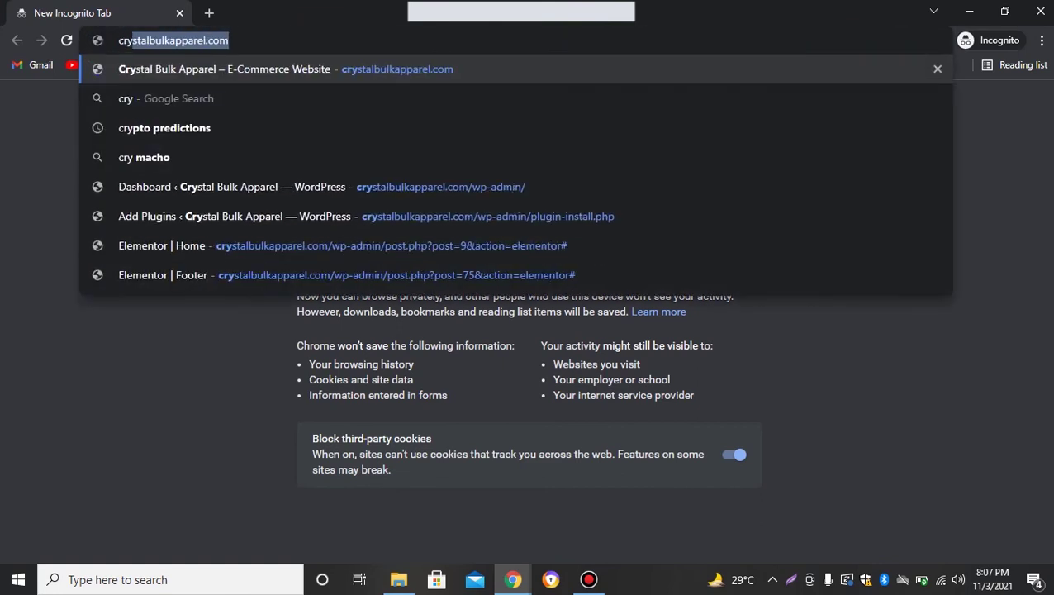
key(Return)
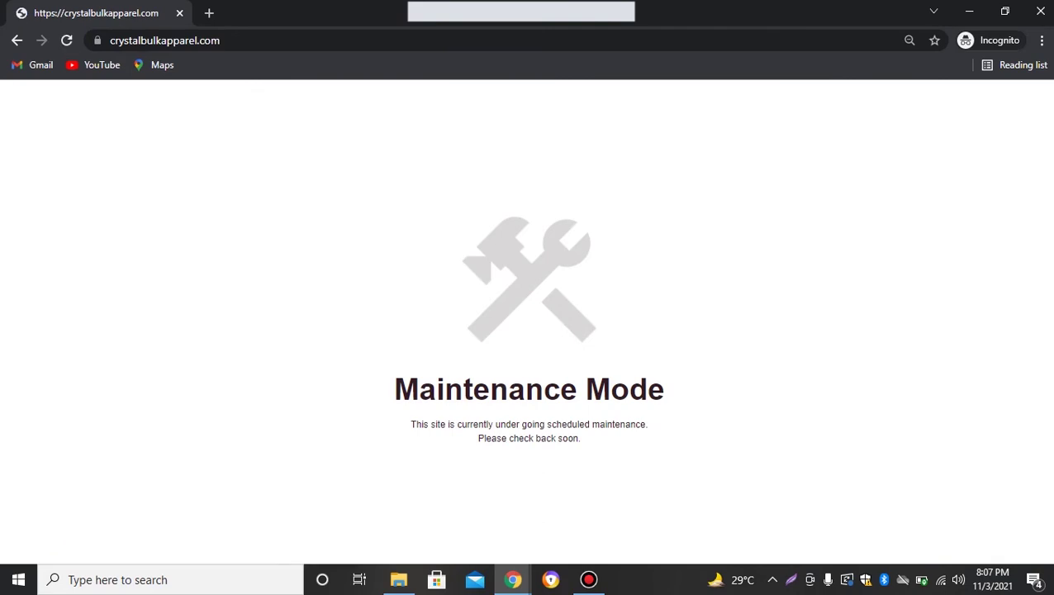
click(968, 11)
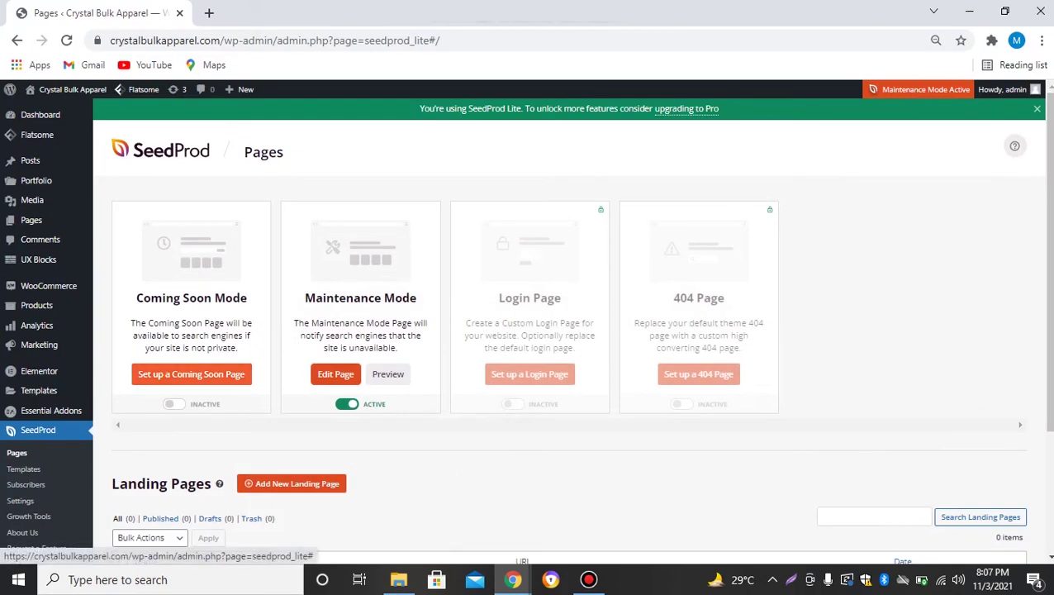
Set up a Coming Soon page using the Maintenance / Coming Soon - Clouds template.
click(17, 453)
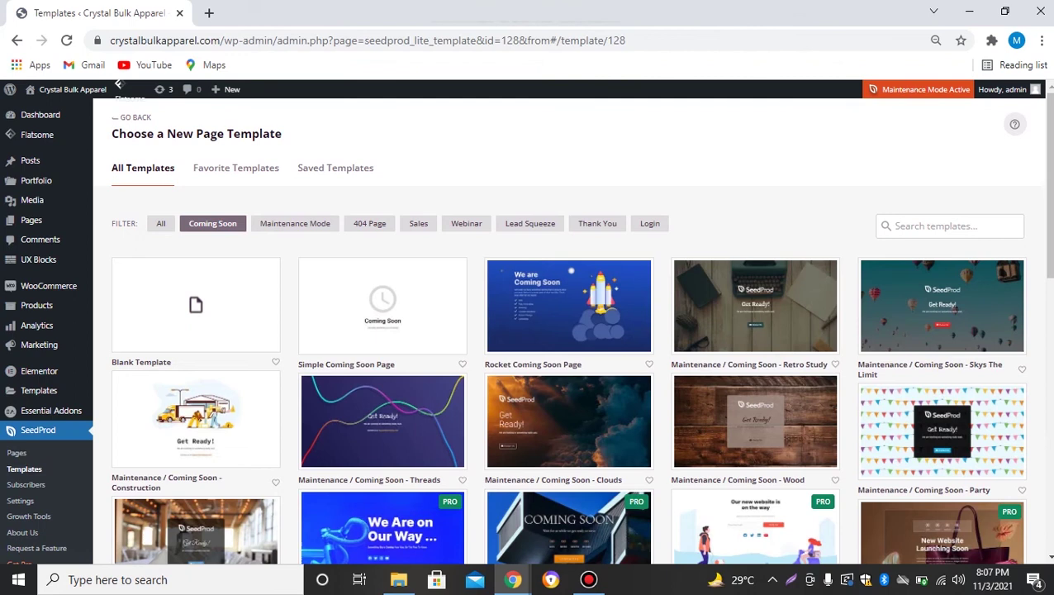
scroll(568, 330, down, 1)
scroll(569, 330, up, 1)
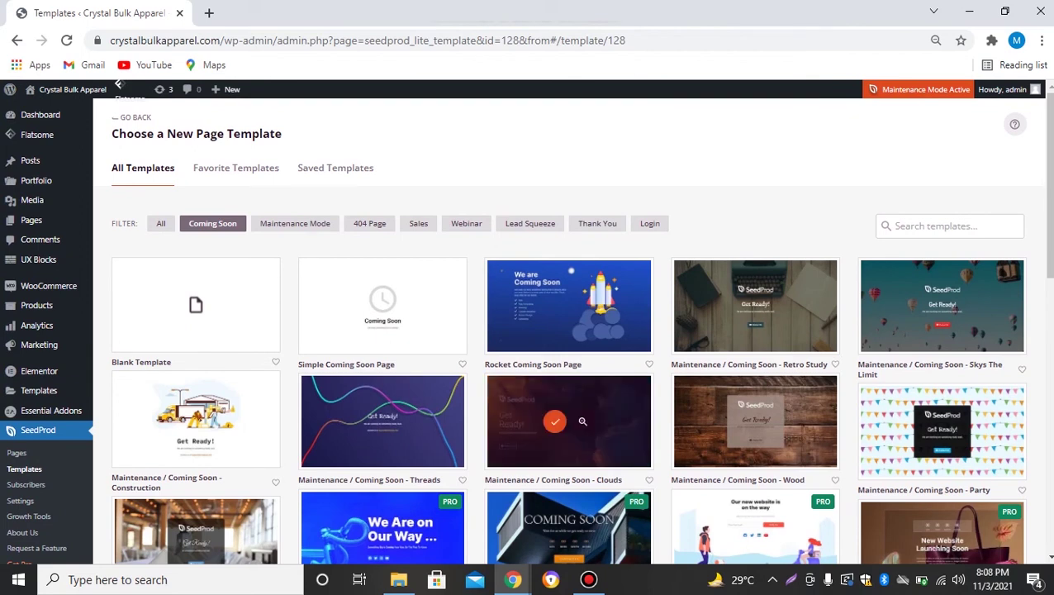
click(555, 422)
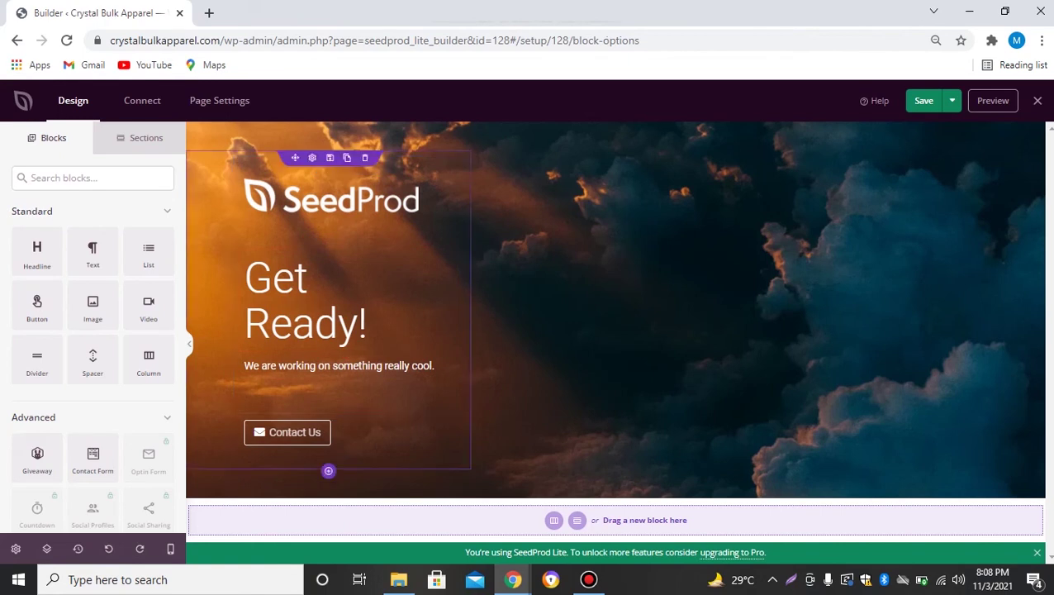
click(285, 432)
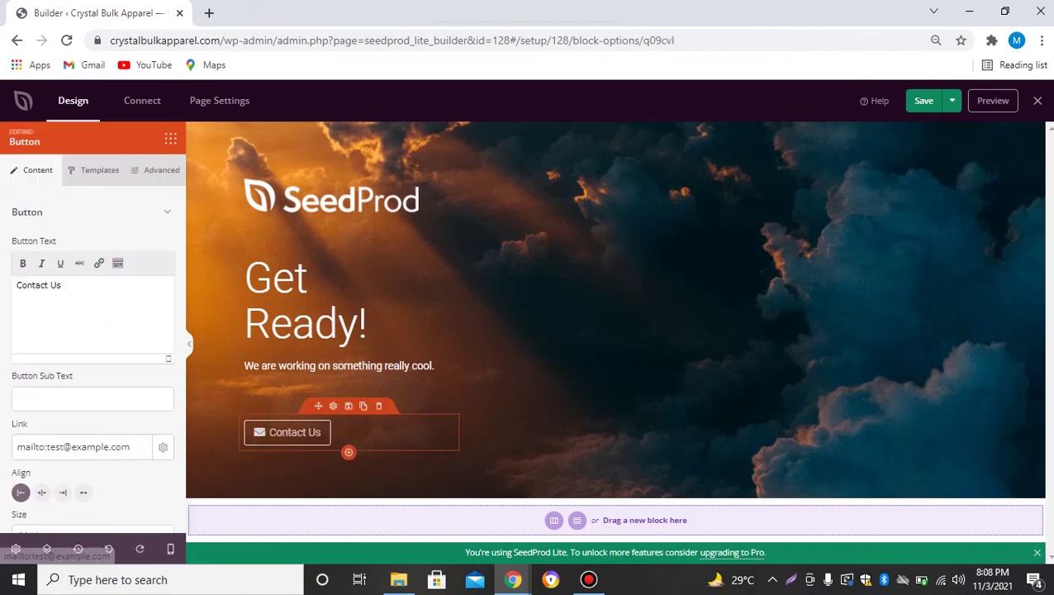
drag(16, 446, 131, 446)
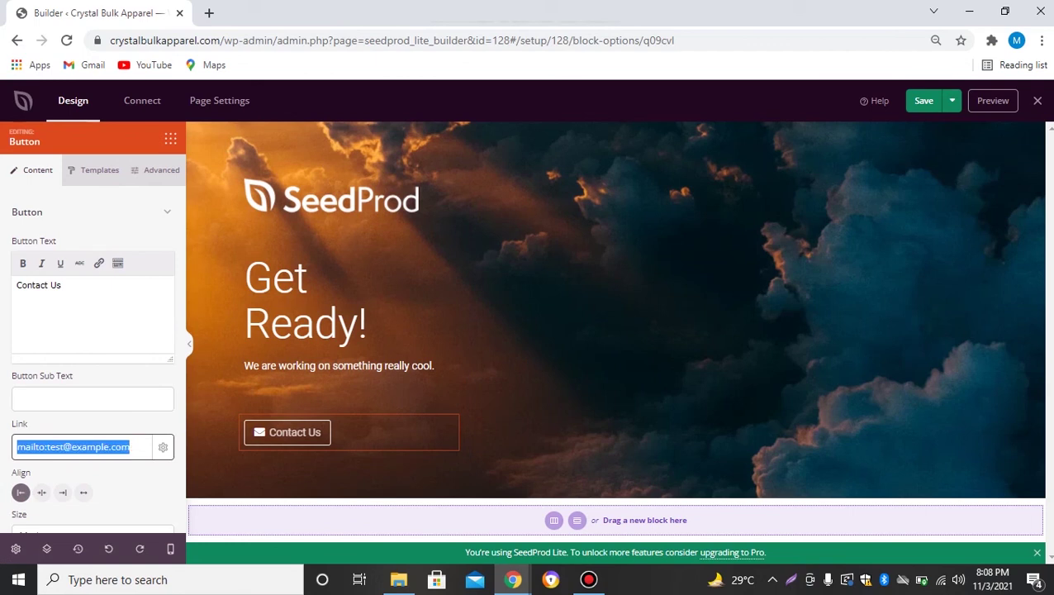
text(thy)
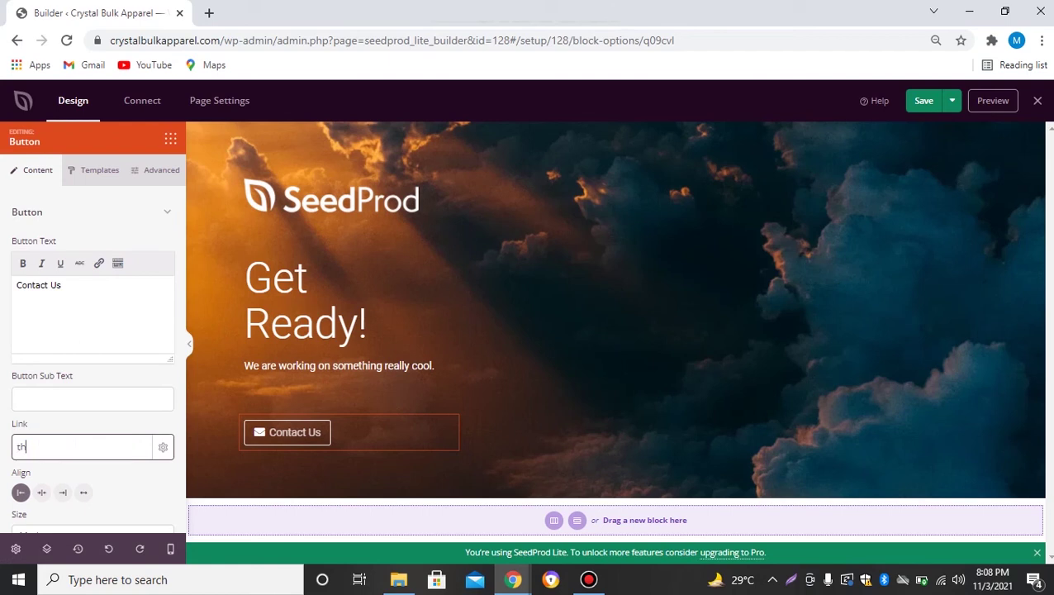
key(BackSpace)
key(BackSpace)
key(BackSpace)
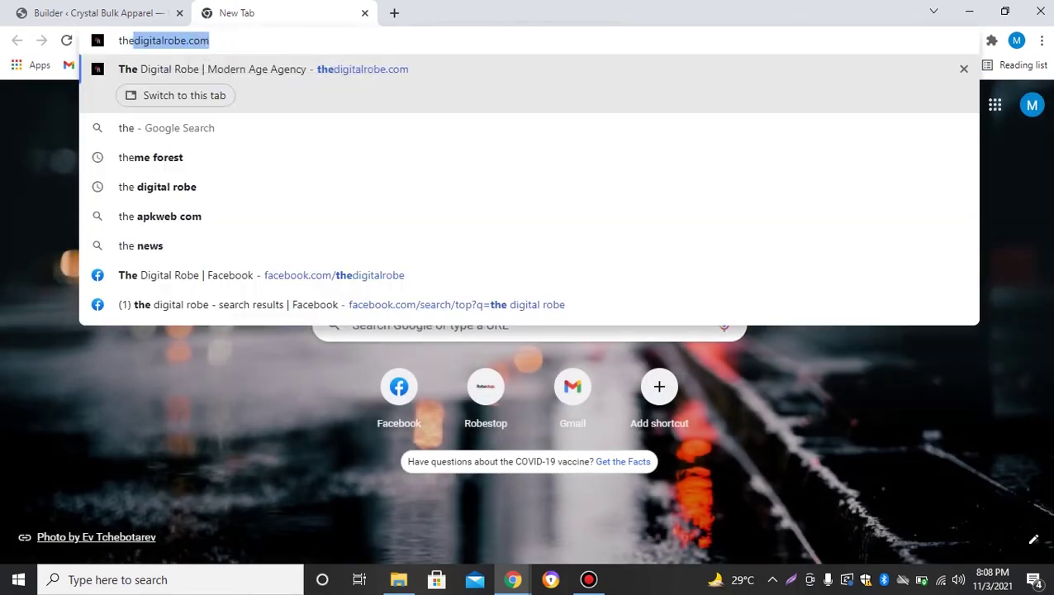
key(Return)
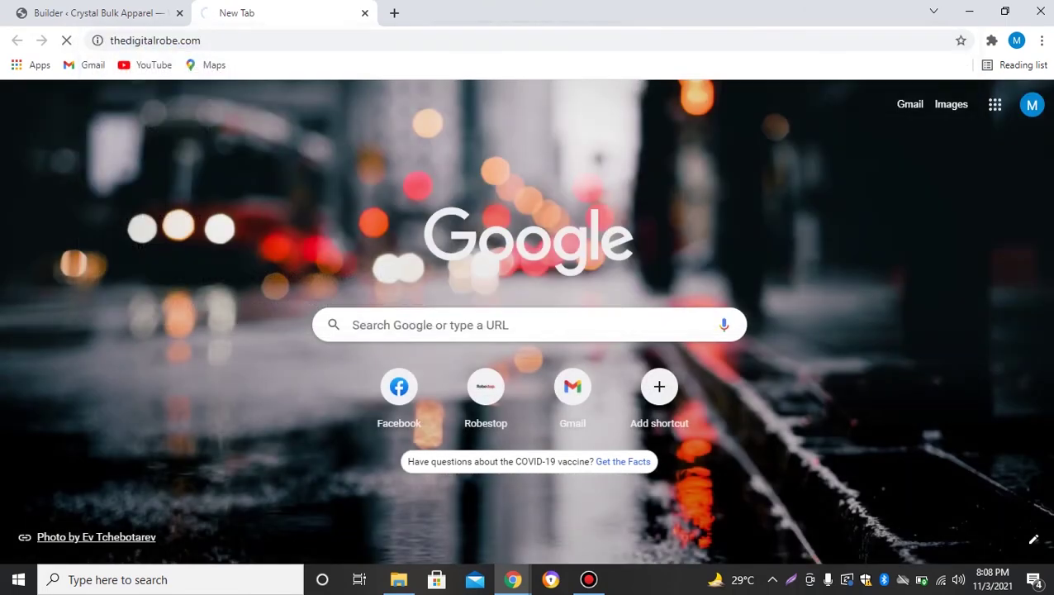
key(ctrl+l)
key(ctrl+c)
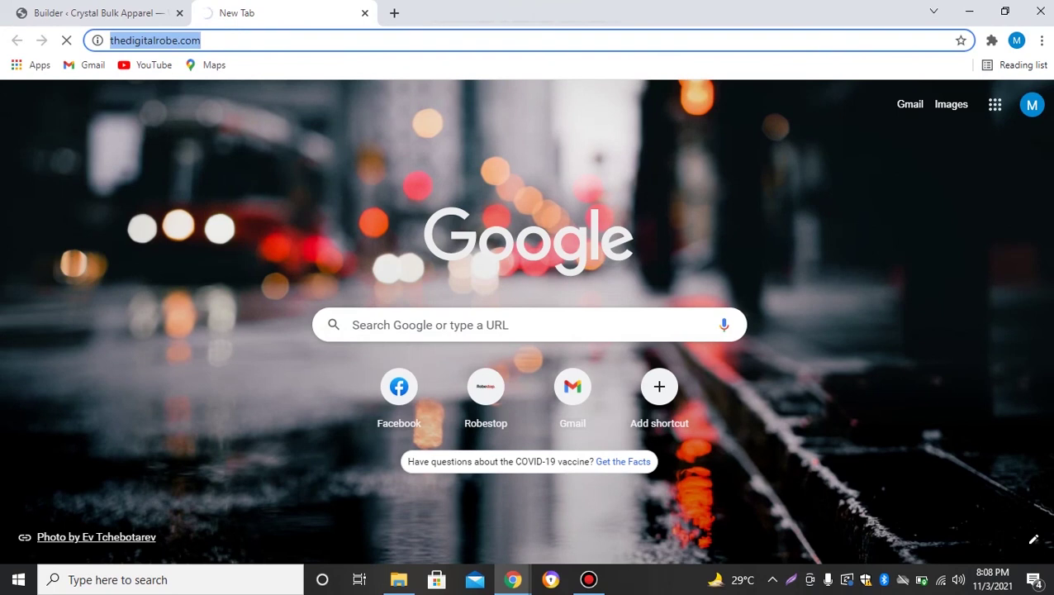
click(144, 12)
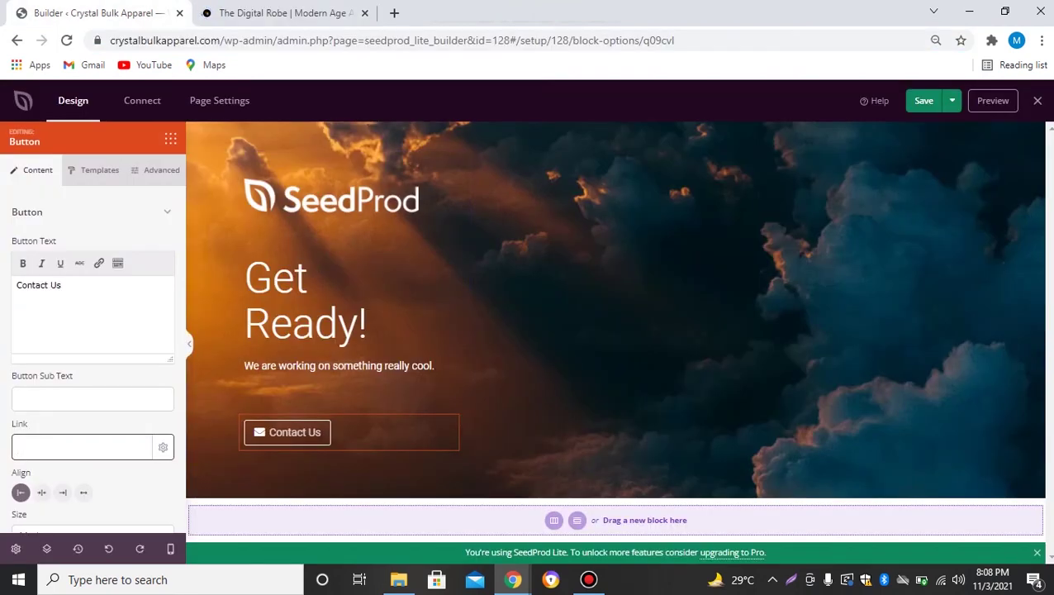
key(ctrl+v)
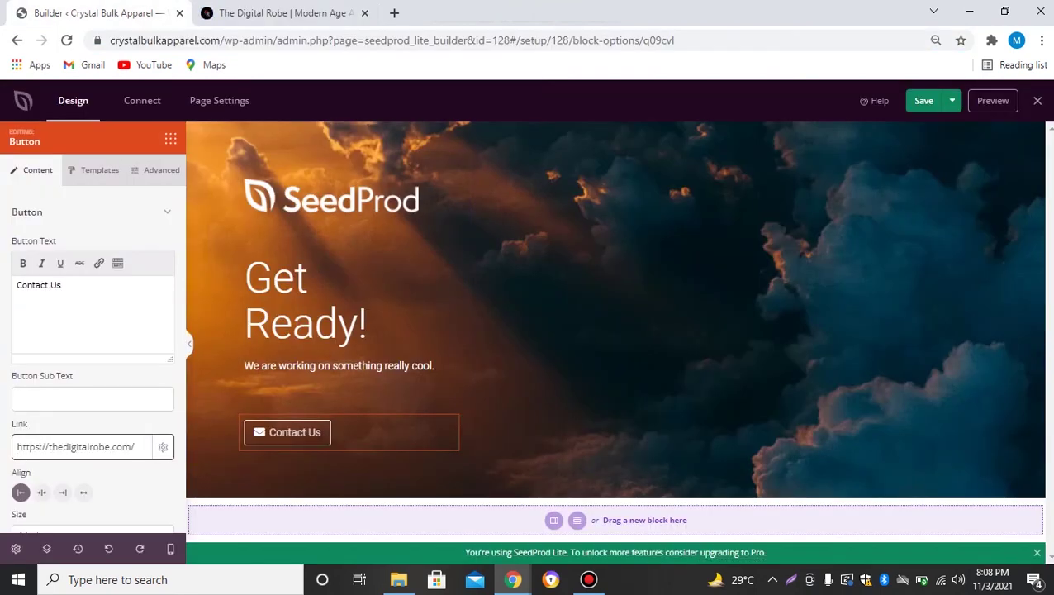
key(Tab)
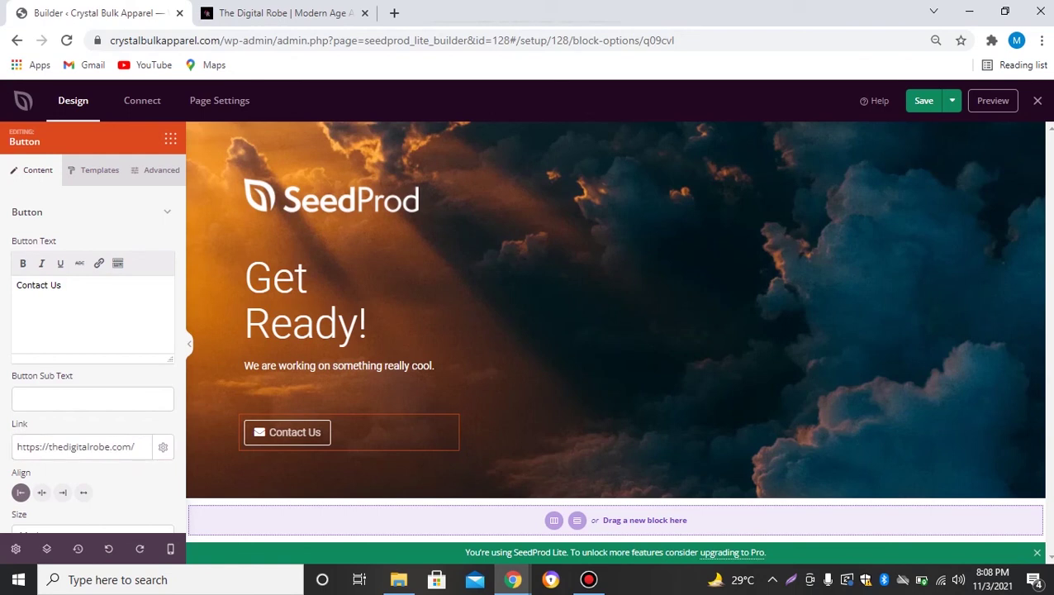
scroll(92, 342, down, 1)
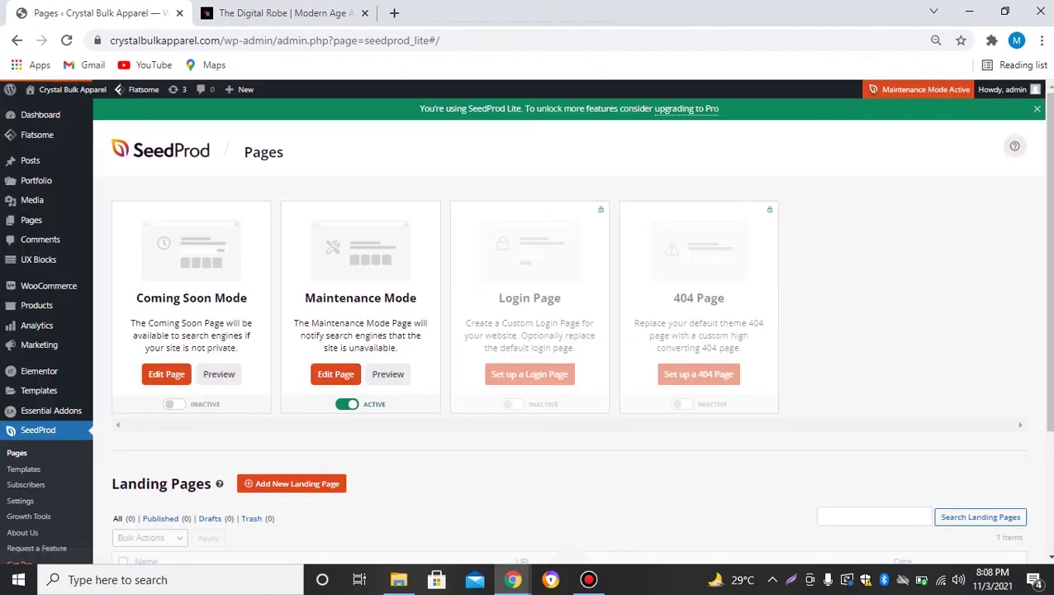
Deactivate Maintenance Mode, activate Coming Soon Mode, and close the Digital Robe browser tab.
click(347, 404)
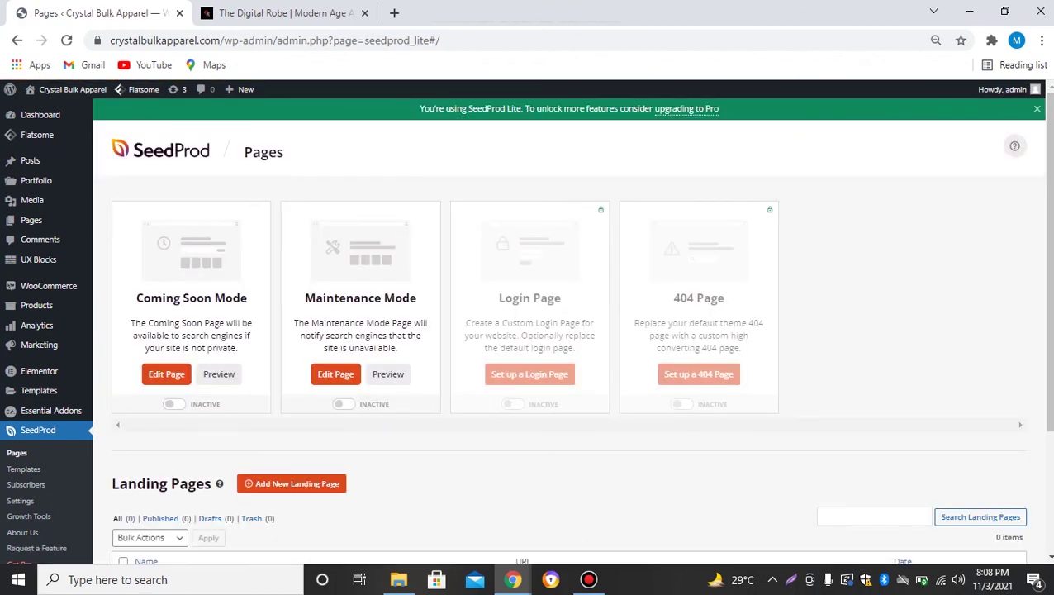
click(174, 403)
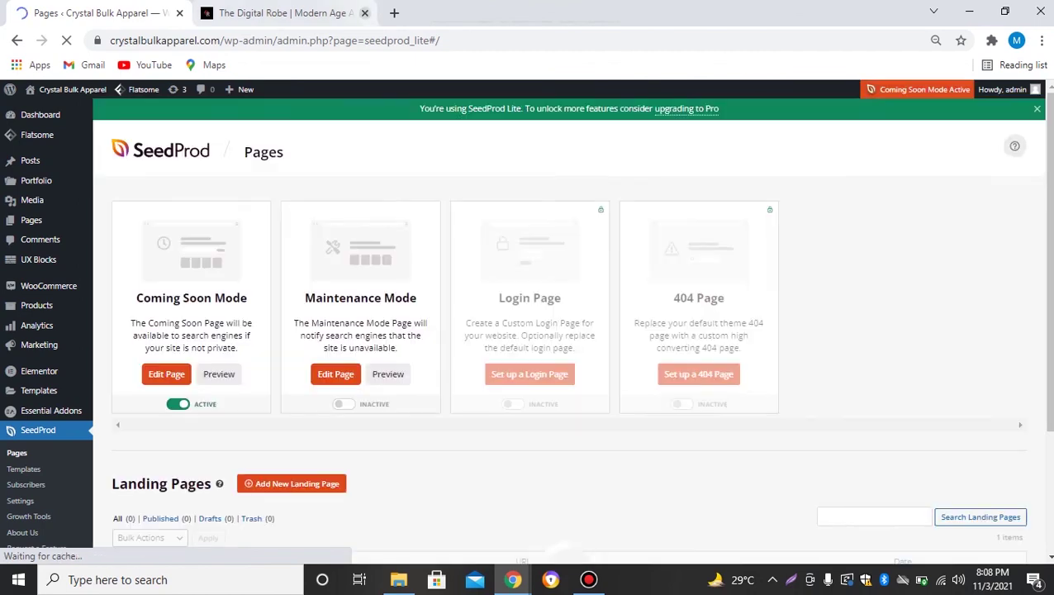
click(364, 13)
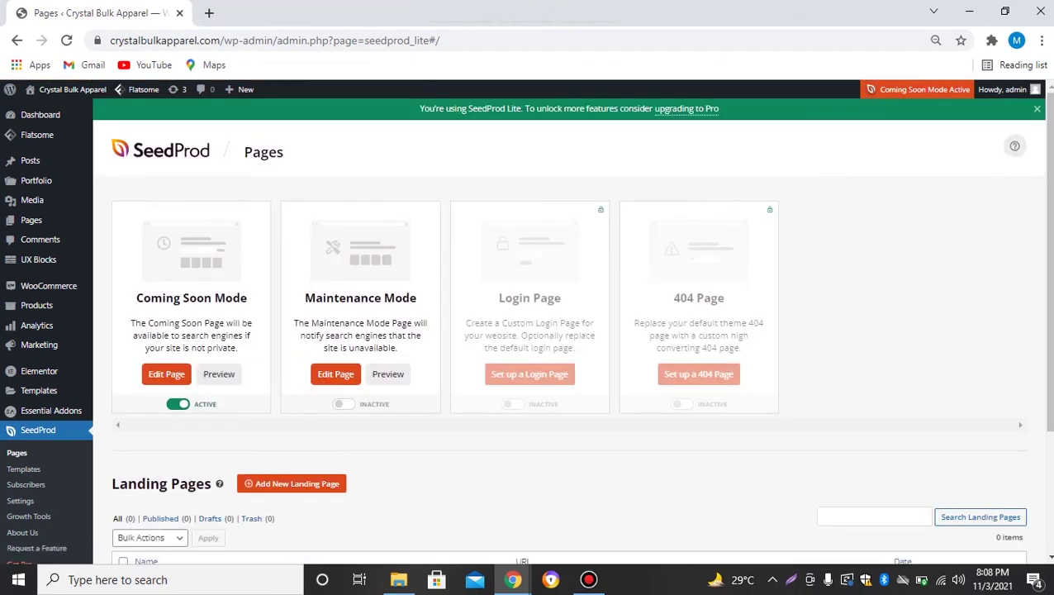
View the coming soon page as a visitor by opening crystalbulkapparel.com in a new Incognito window.
click(1041, 40)
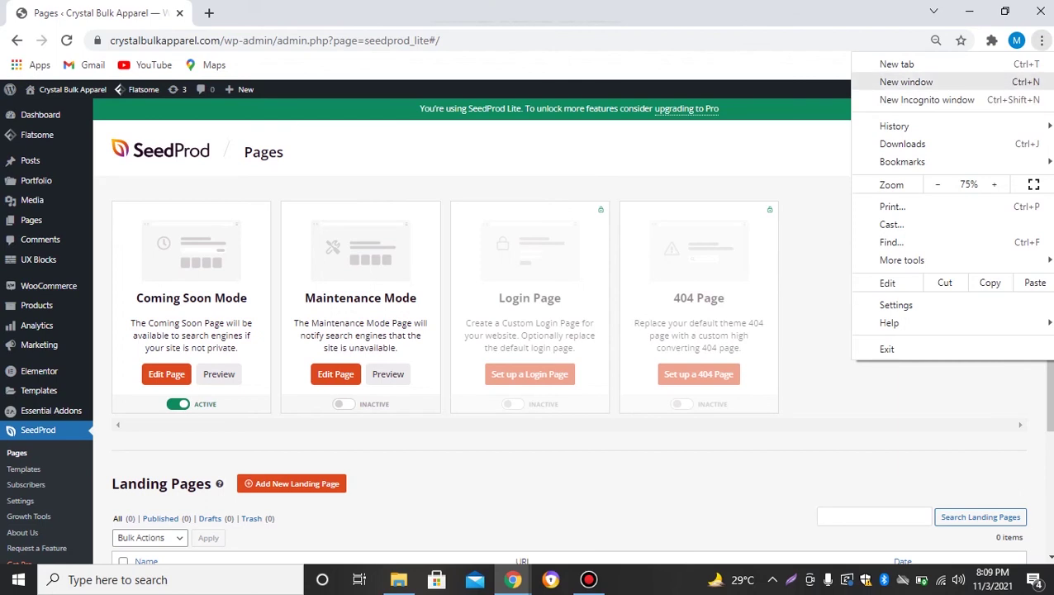
click(927, 100)
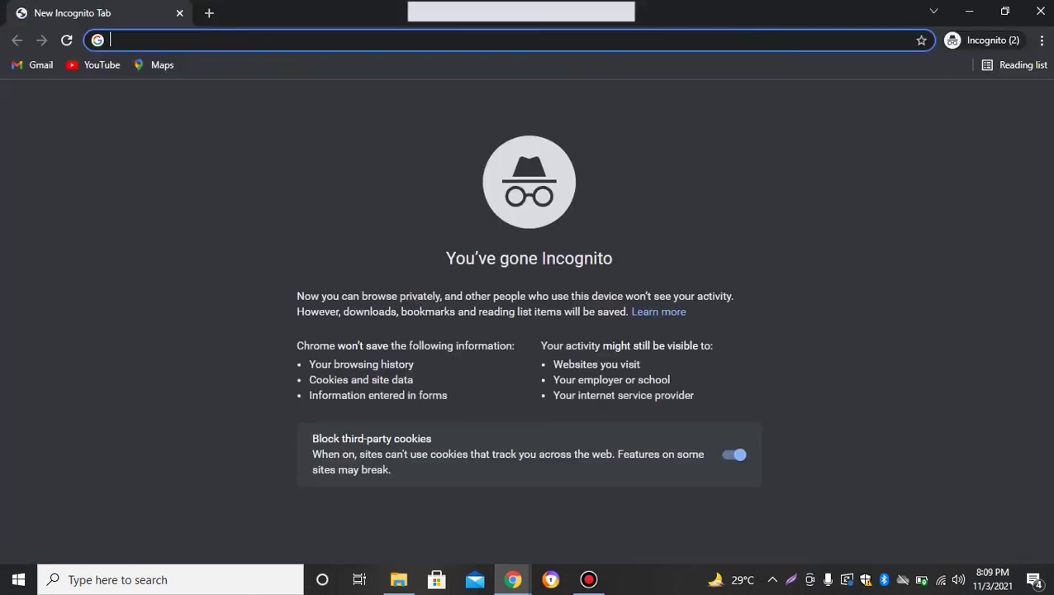
text(cry)
key(Return)
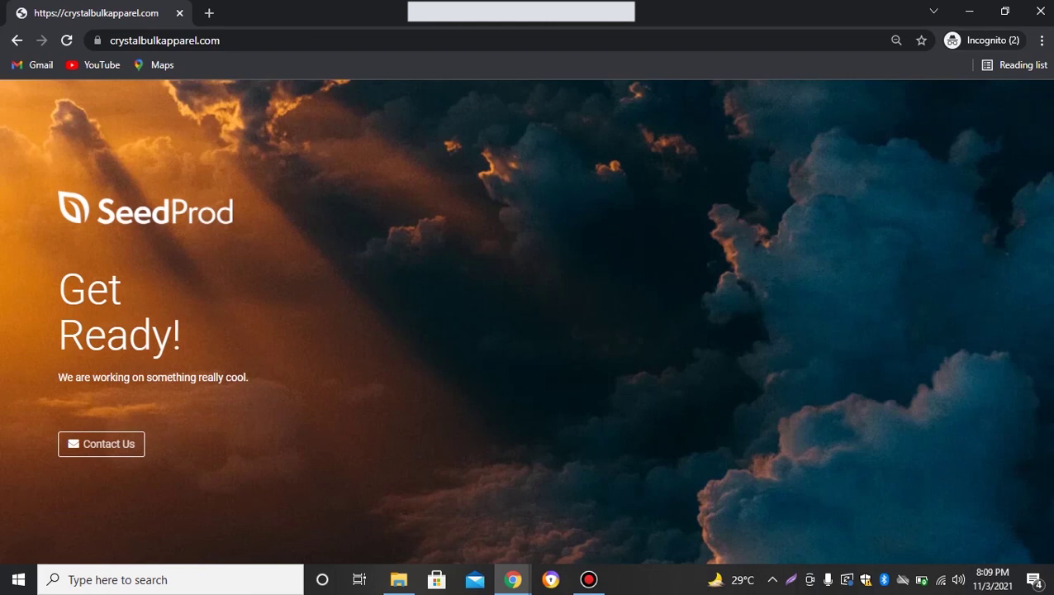
Test the Contact Us button's link, look over the linked website, and return to the coming soon page.
click(100, 443)
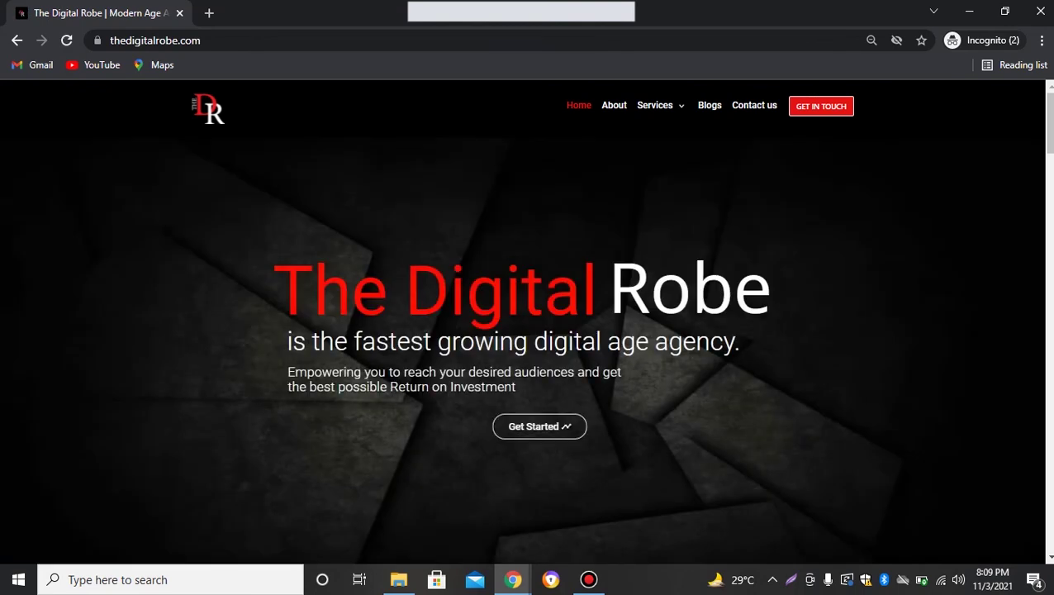
scroll(526, 321, down, 2)
scroll(526, 321, up, 2)
click(17, 40)
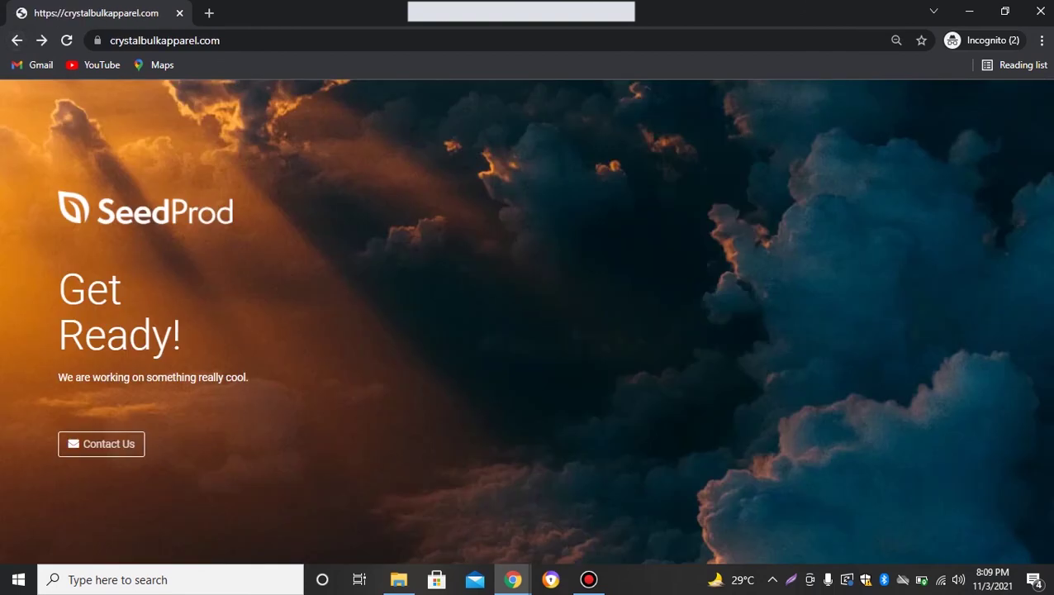